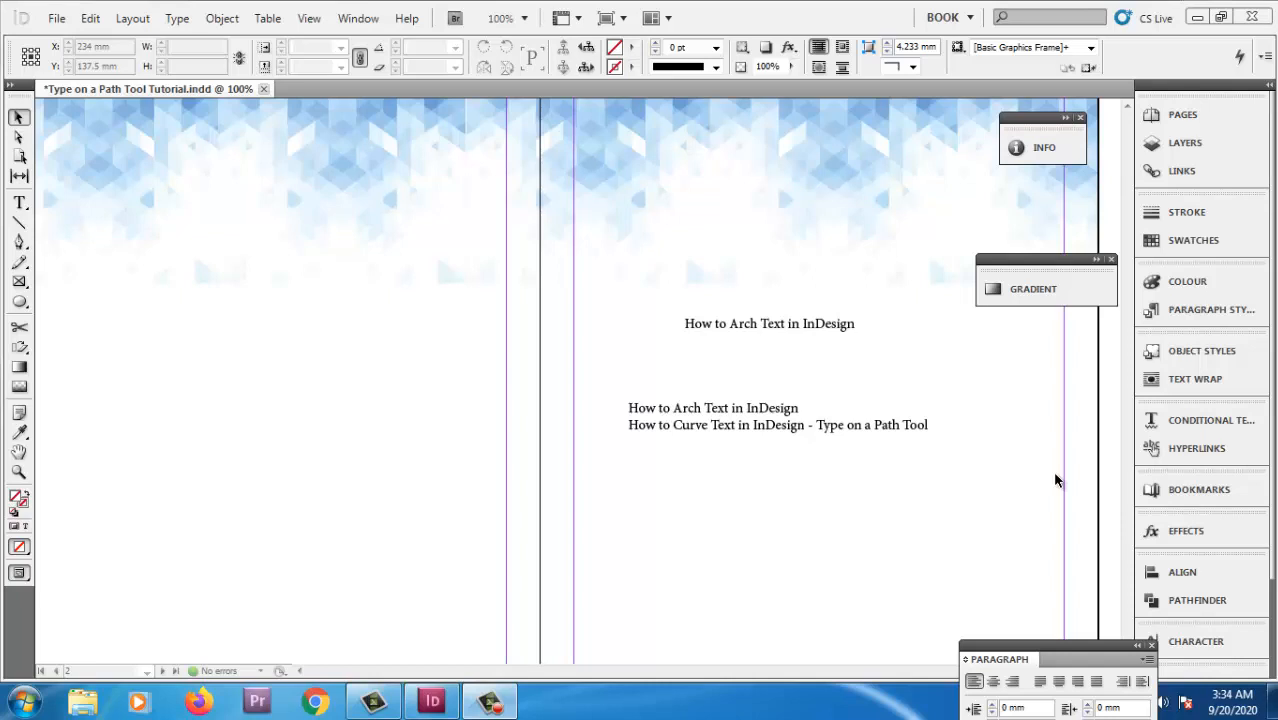
Draw an open wavy path about 155 mm wide and 14.5 mm high with the Pen tool below page 1's blue header pattern.
left_click_drag(377, 328, 716, 365)
left_click_drag(640, 382, 616, 451)
key("p")
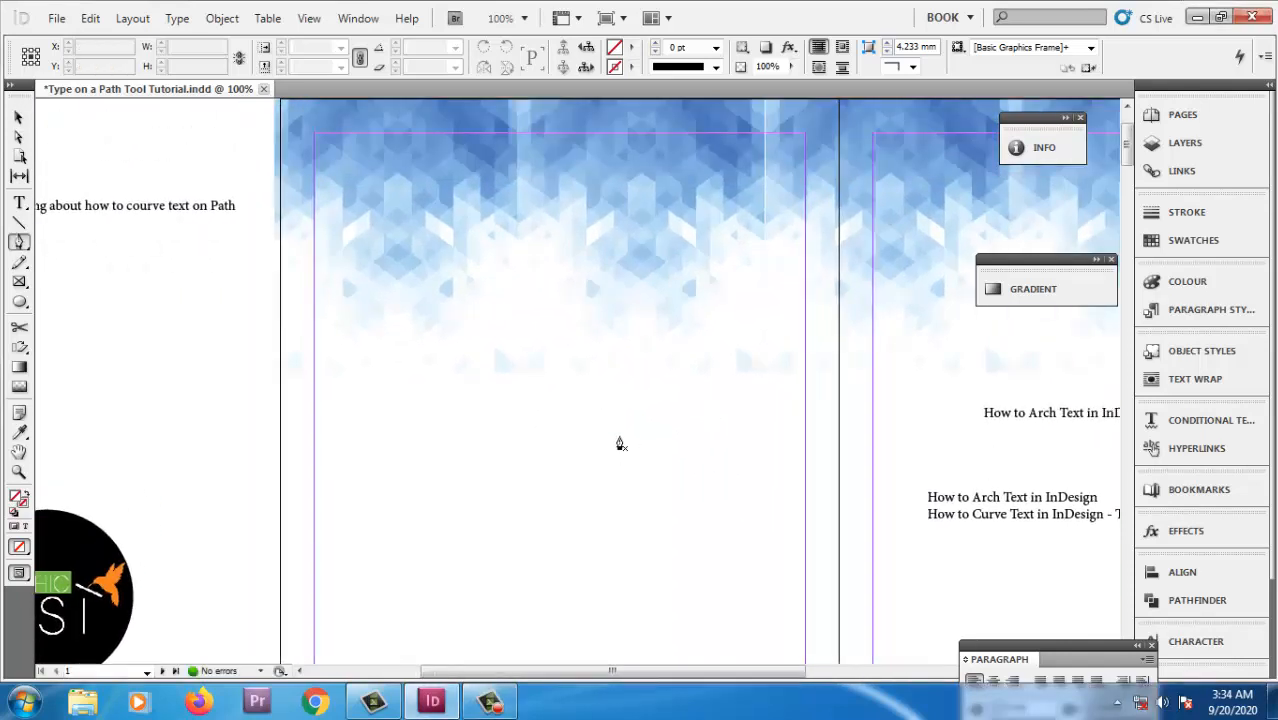
left_click(362, 366)
left_click_drag(541, 341, 660, 377)
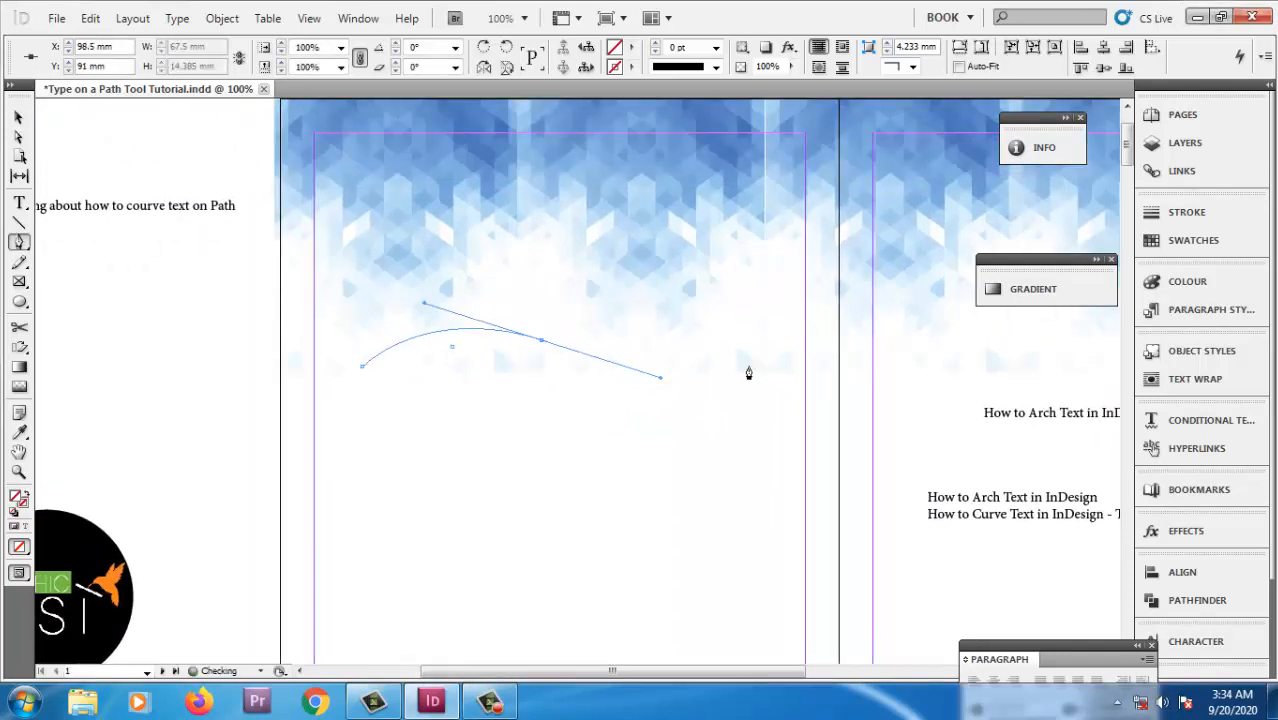
left_click_drag(774, 354, 818, 345)
Give the wavy path a 0.5 pt stroke and deselect it.
left_click_drag(612, 373, 673, 388)
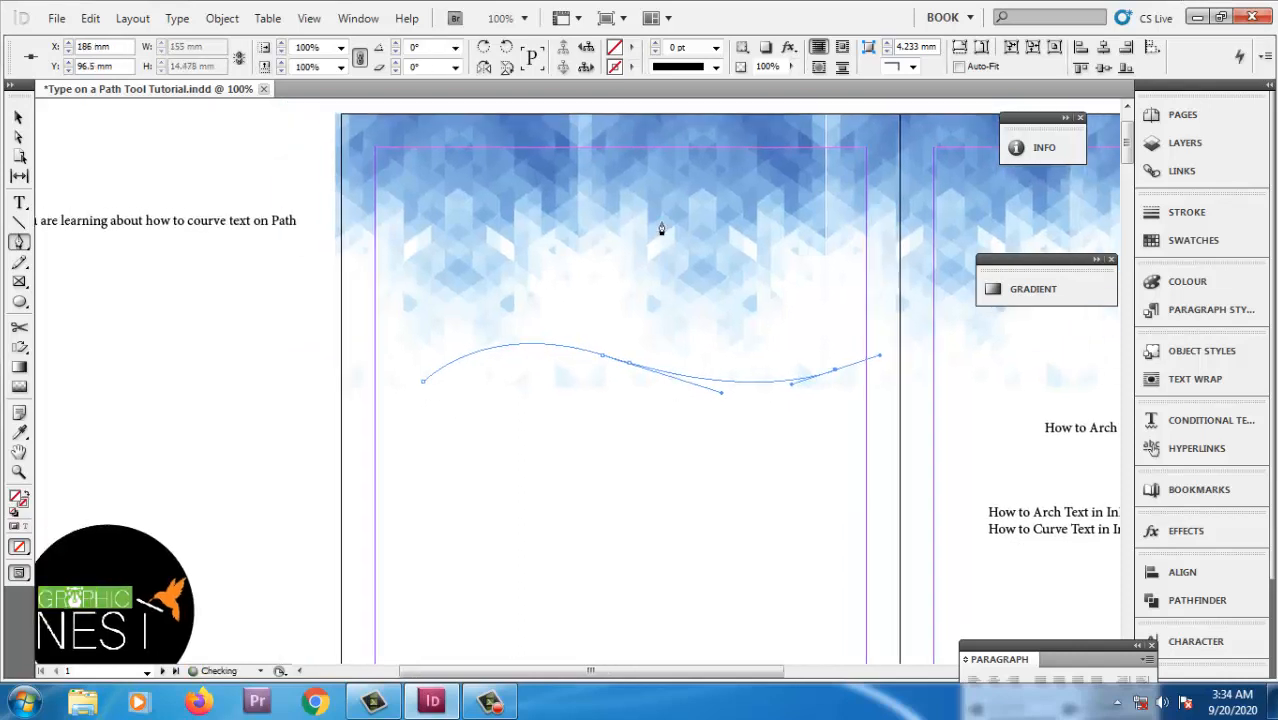
left_click(616, 47)
type(".5")
key("Return")
key("ctrl+shift+a")
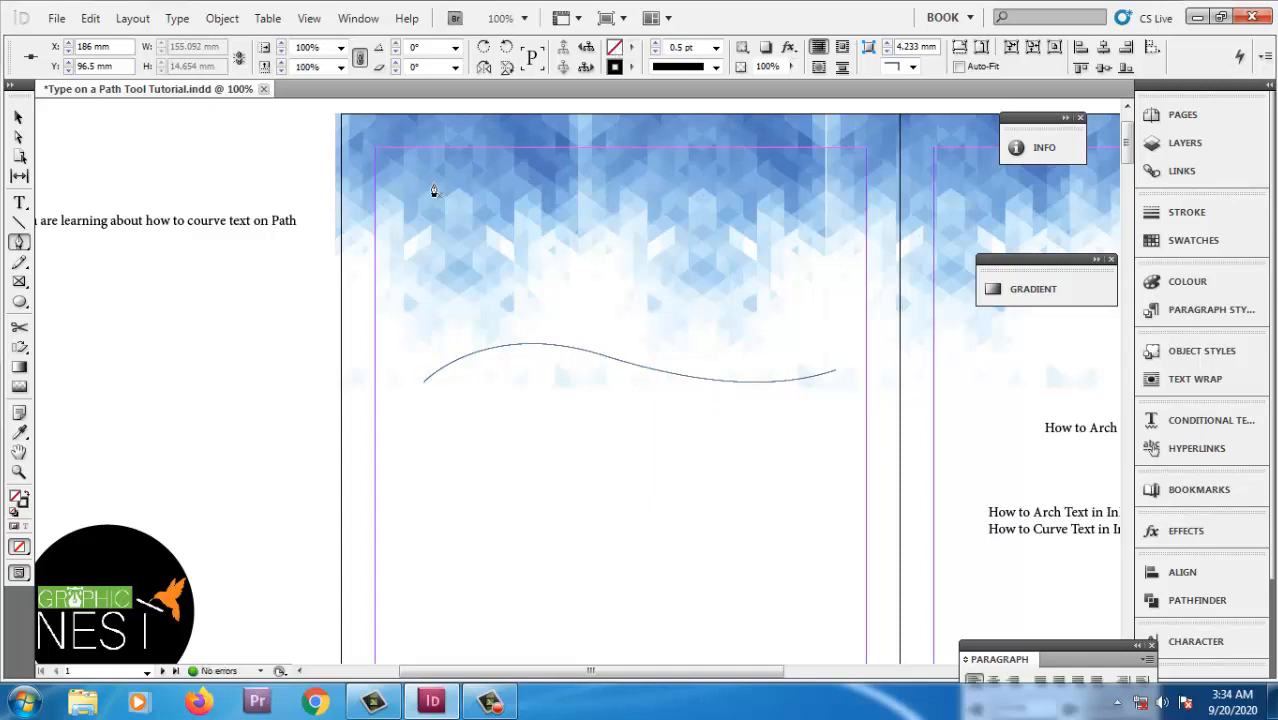
Copy the sentence "In this video you are learning about how to courve text on Path" from the pasteboard beside the page.
key("v")
left_click_drag(475, 269, 522, 251)
double_click(310, 205)
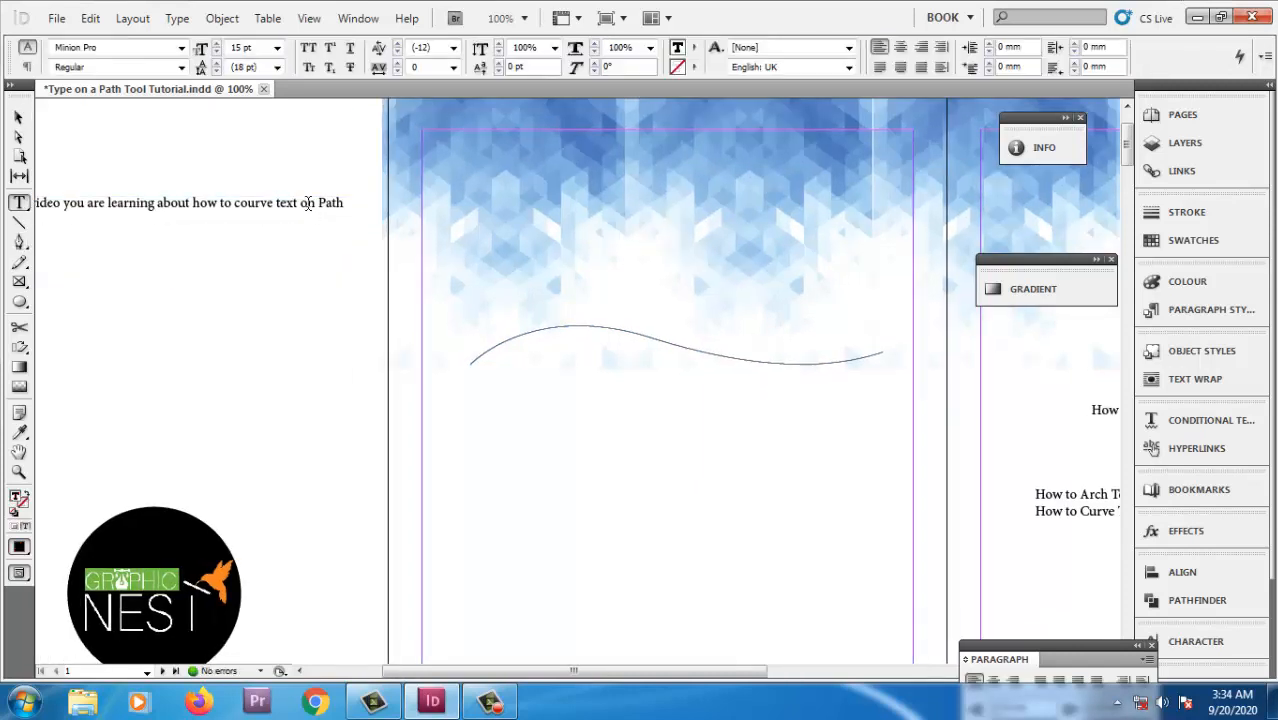
key("ctrl+a")
key("ctrl+shift+a")
Turn the wavy path into a text path with the Type on a Path tool and enter the placeholder "sdjf sfjs fkfj akfj sfk f;".
key("v")
left_click(489, 347)
left_click_drag(417, 267, 978, 471)
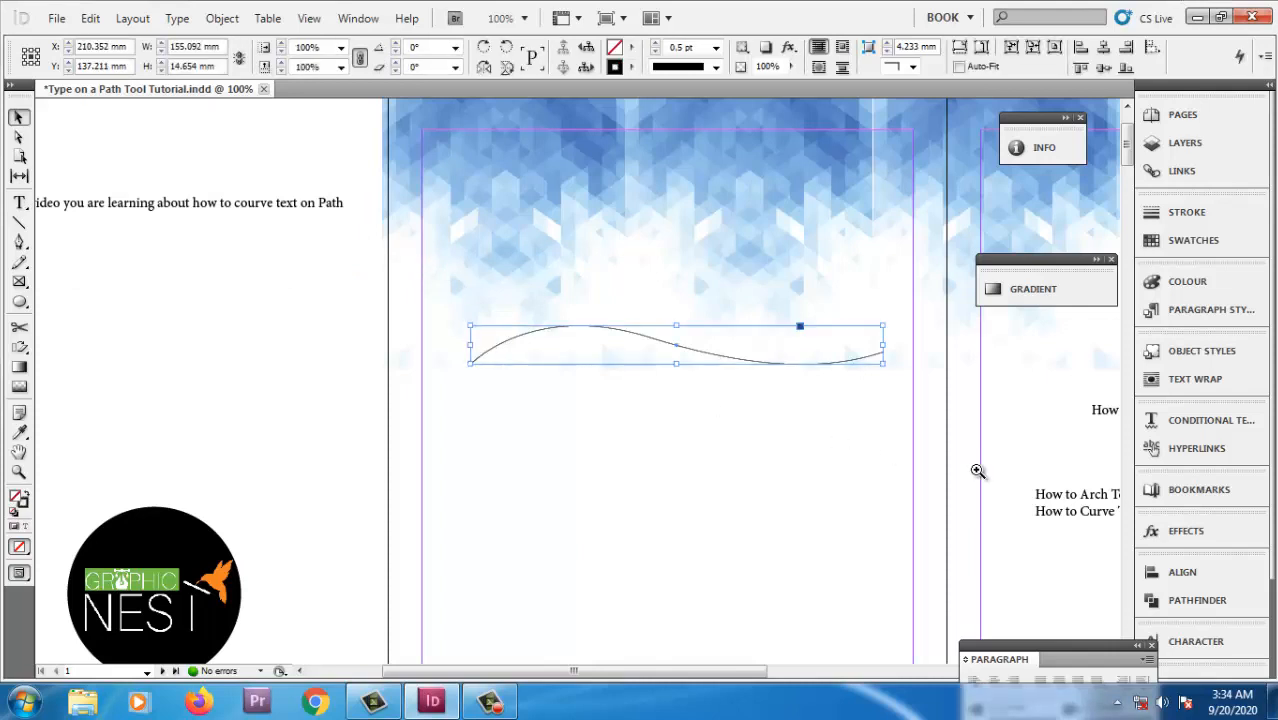
left_click_drag(542, 391, 572, 385)
key("ctrl+shift+a")
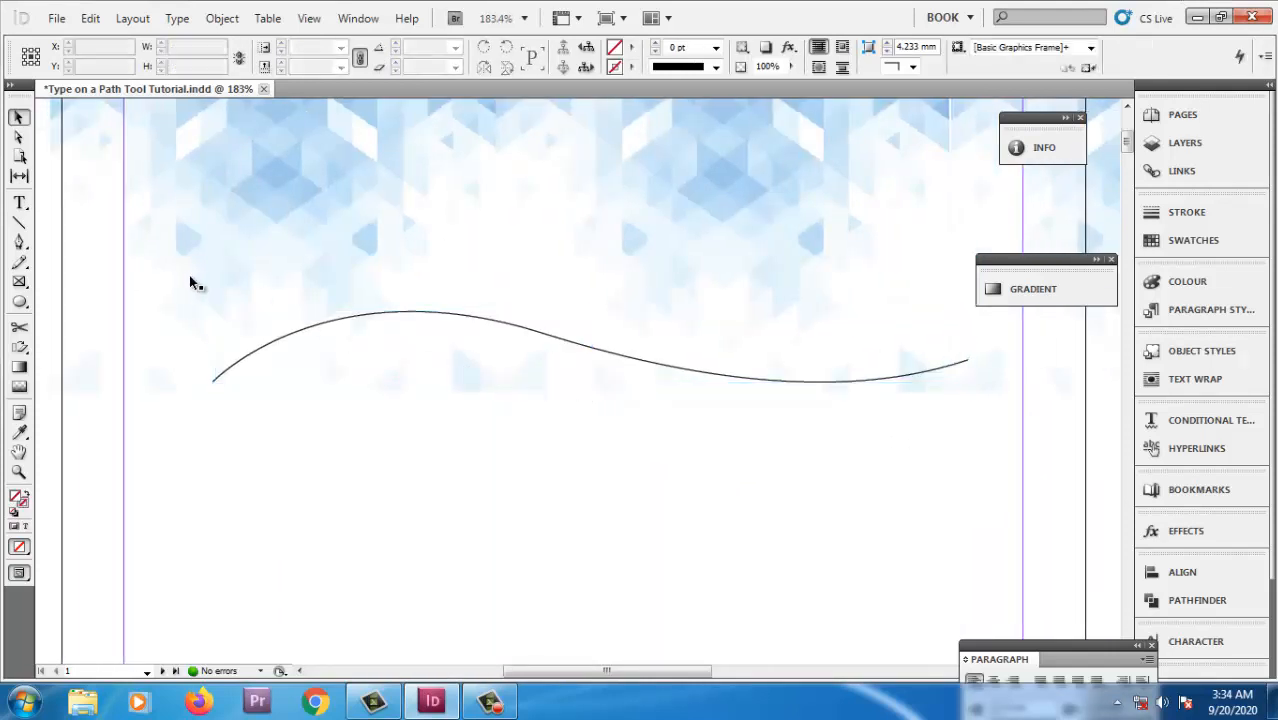
left_click(27, 210)
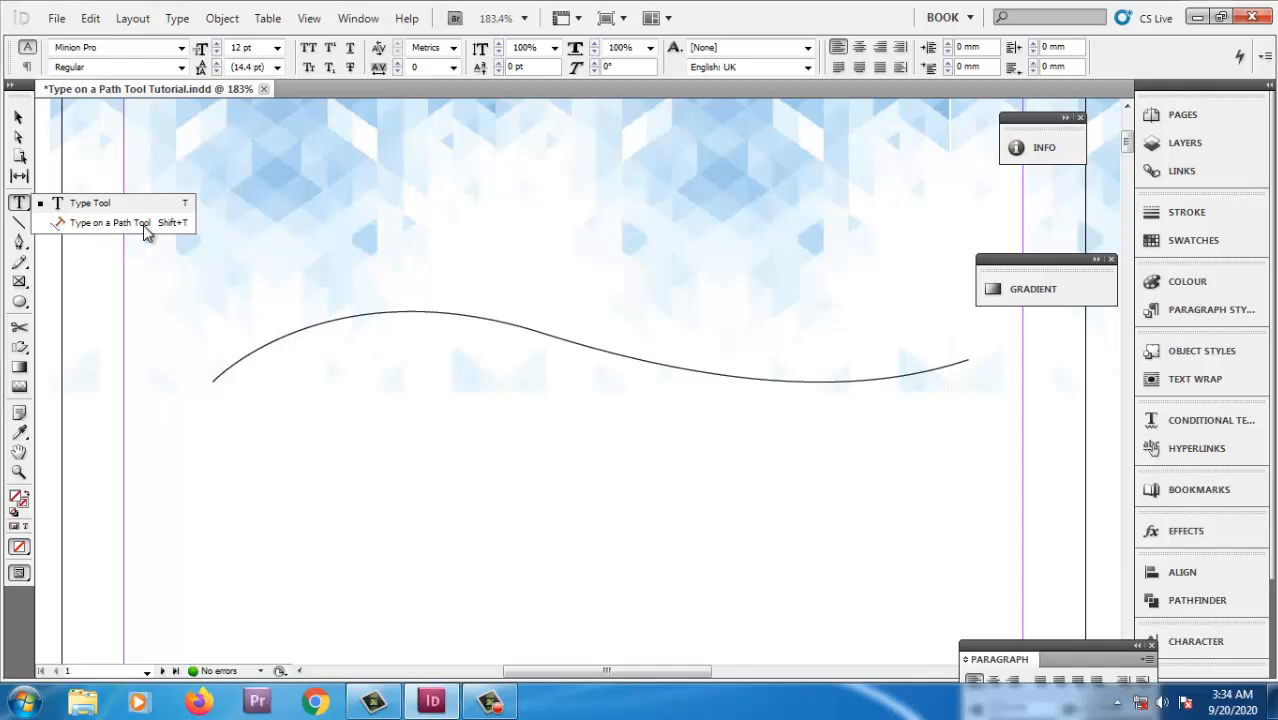
left_click(110, 223)
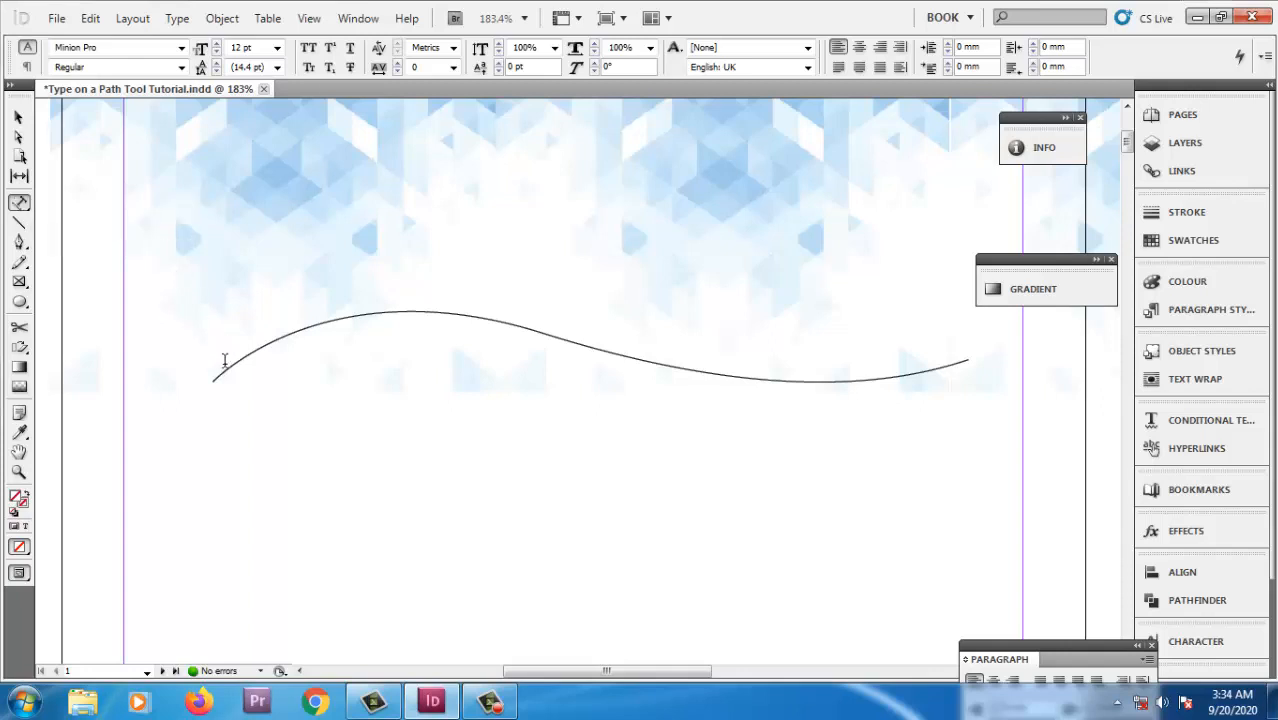
left_click(225, 366)
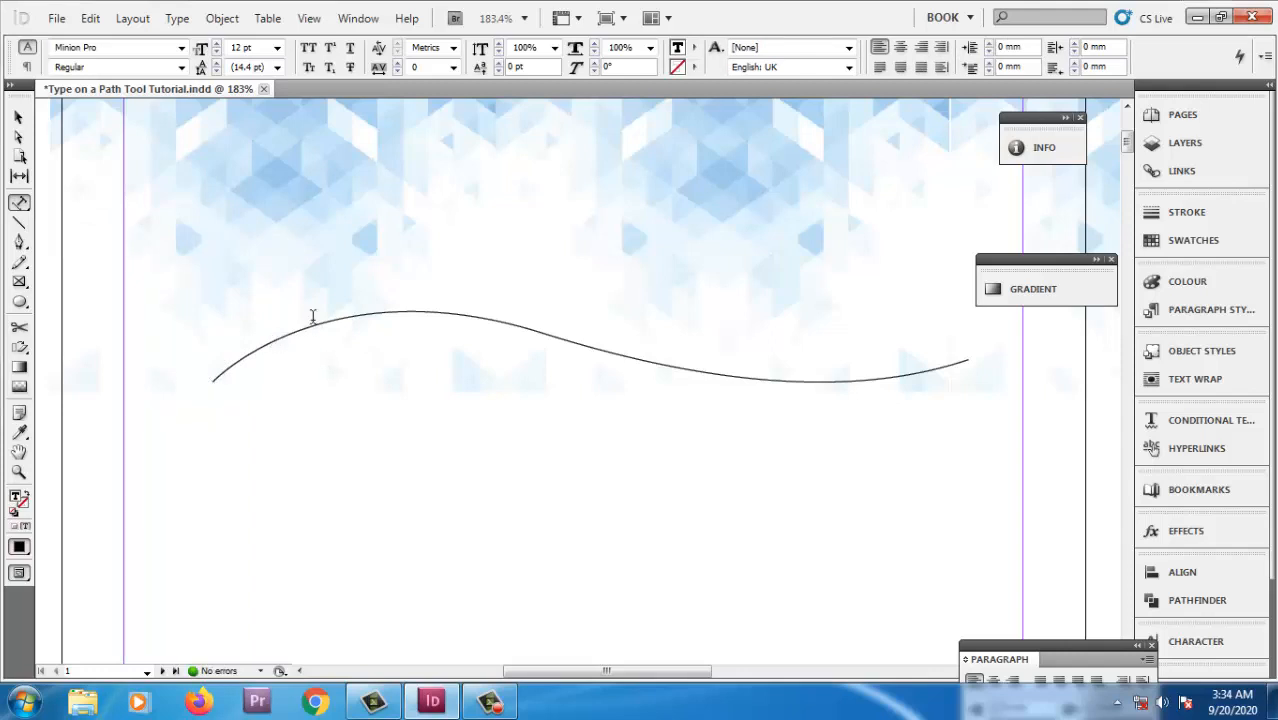
type("sdjf sfjs fkfj akfj sfk f")
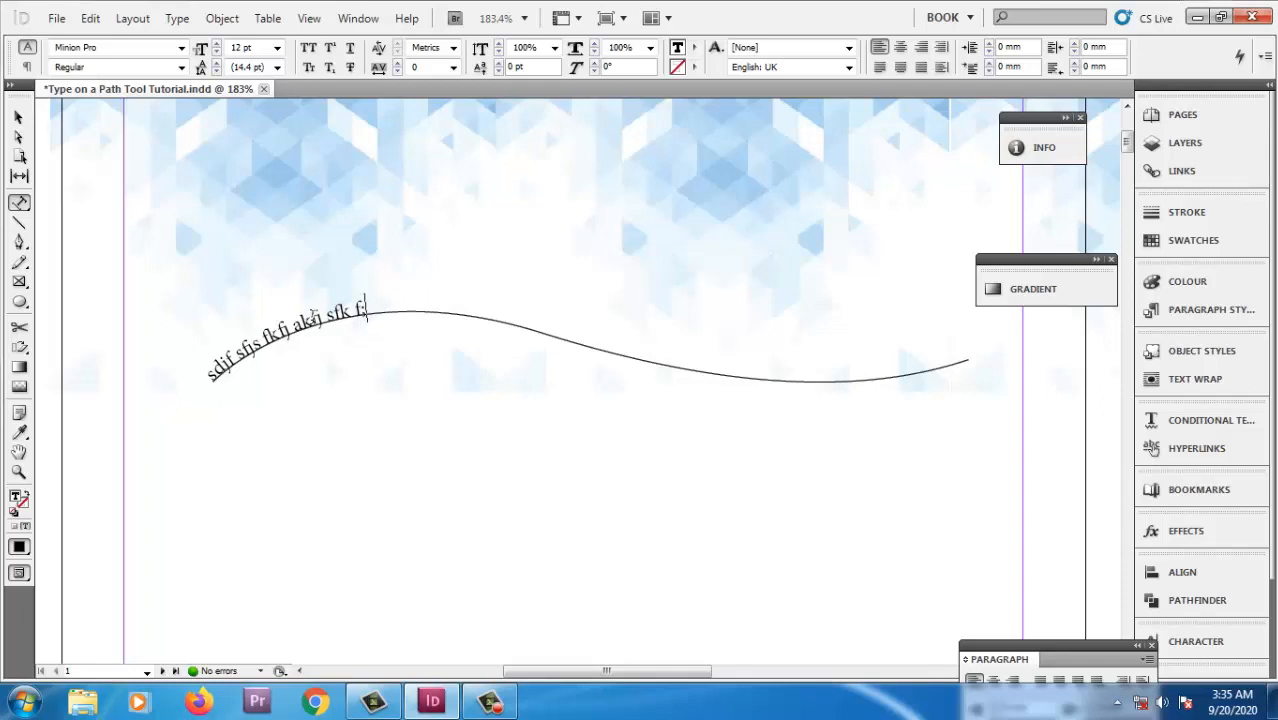
Replace the placeholder with the sentence "In this video you are learning about how to courve text on Path" and set its size to 17 pt.
key("ctrl+a")
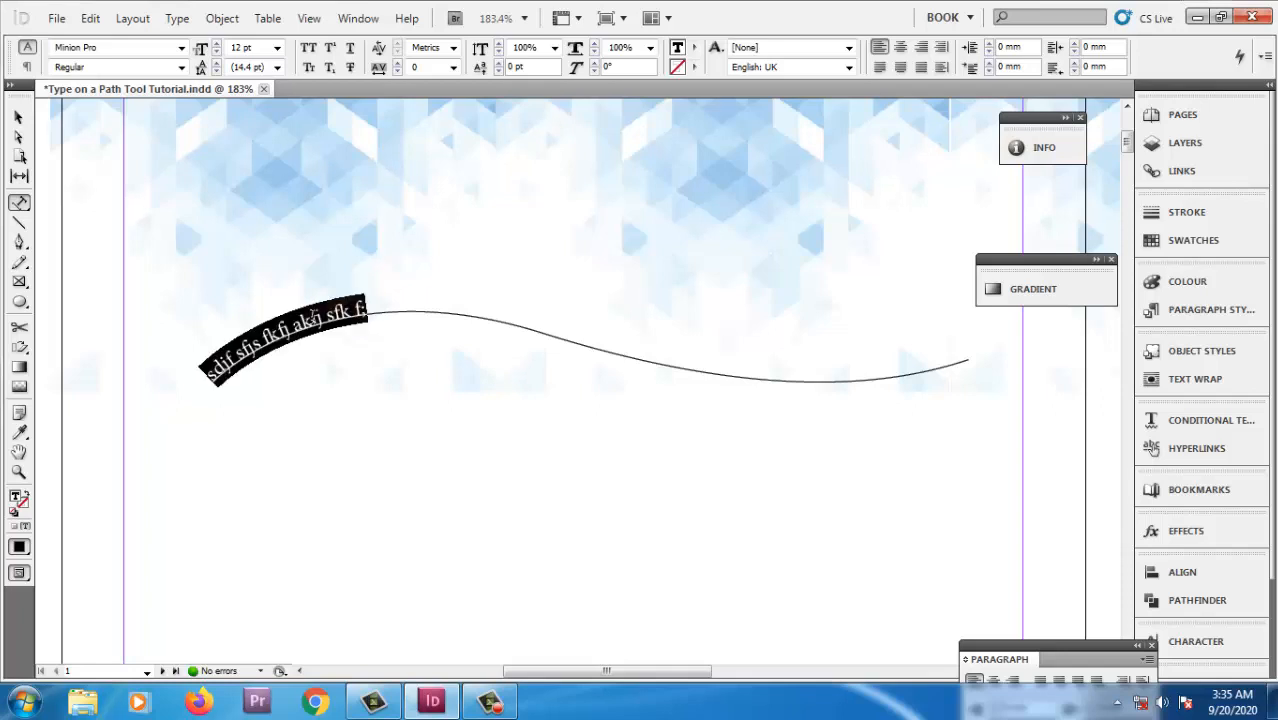
type("In this video you are learning about how to courve text on Path")
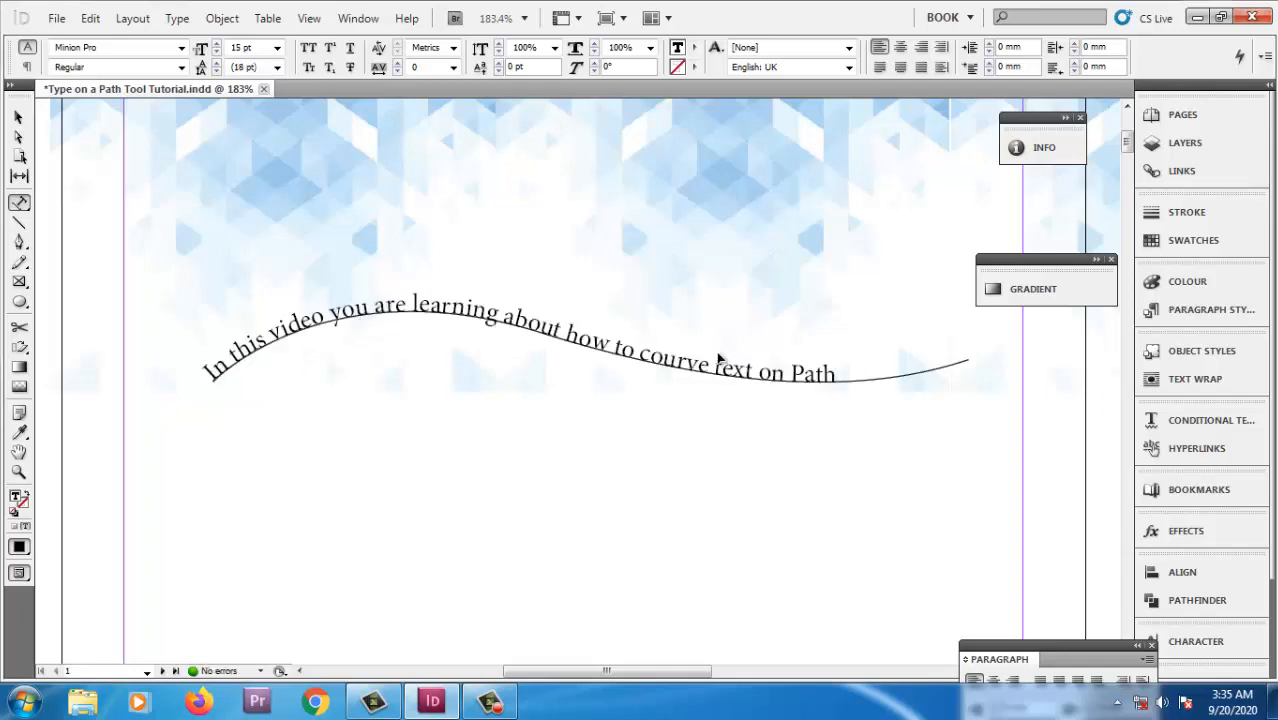
key("ctrl+a")
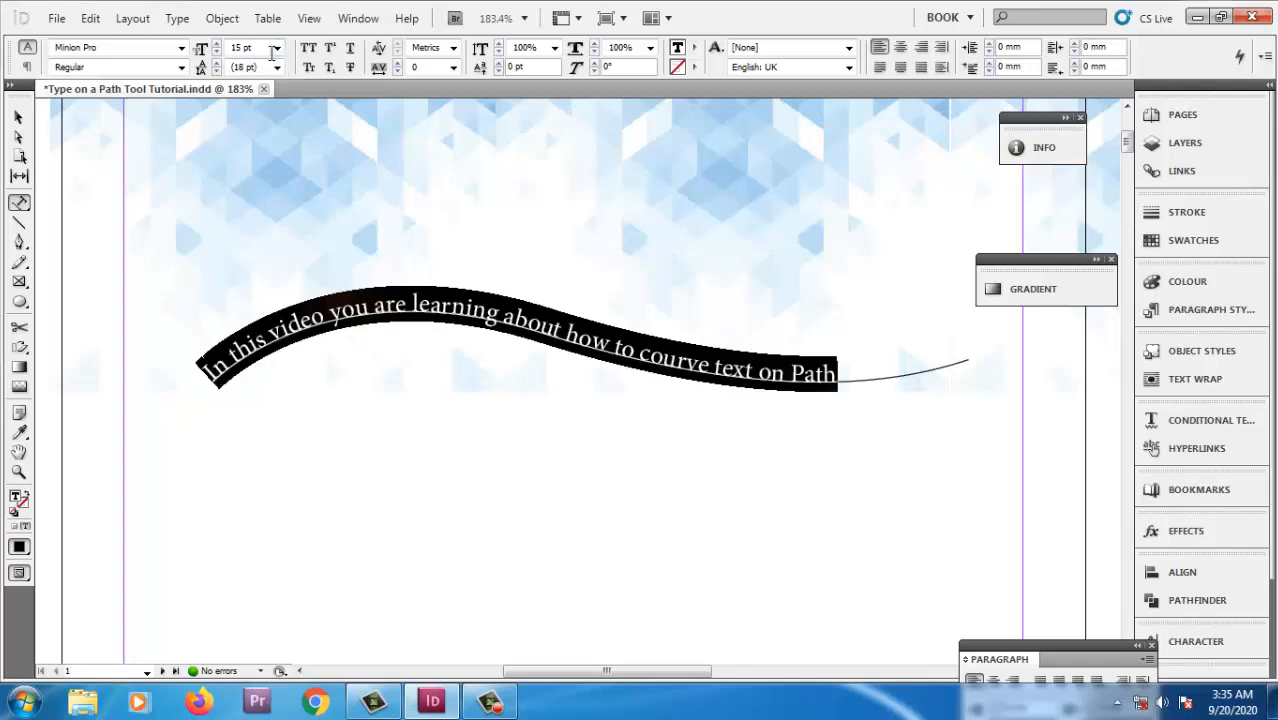
left_click(250, 47)
key("BackSpace")
key("BackSpace")
key("BackSpace")
key("BackSpace")
type("7")
key("Return")
left_click(428, 128)
key("v")
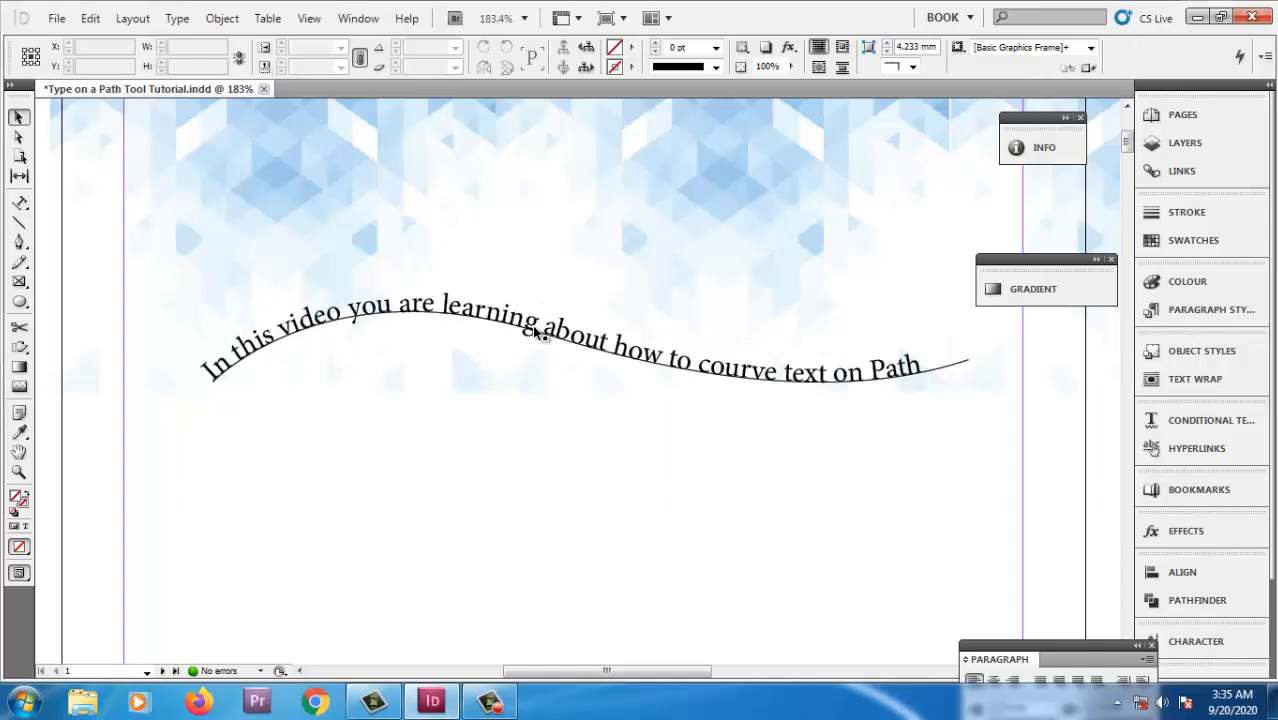
Reshape the text path at its middle anchor with the Convert Direction Point tool so the wave dips first and rises in its second half.
left_click(535, 333)
left_click(528, 348)
key("a")
left_click(527, 333)
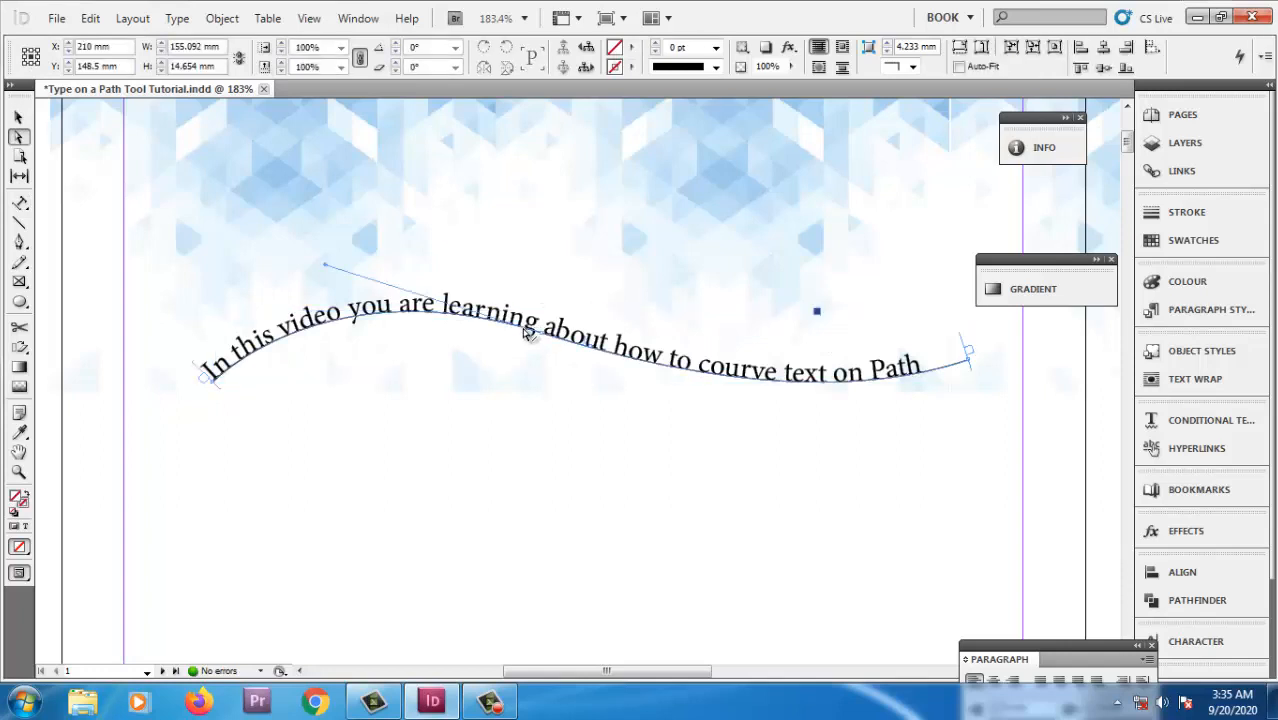
left_click(547, 342)
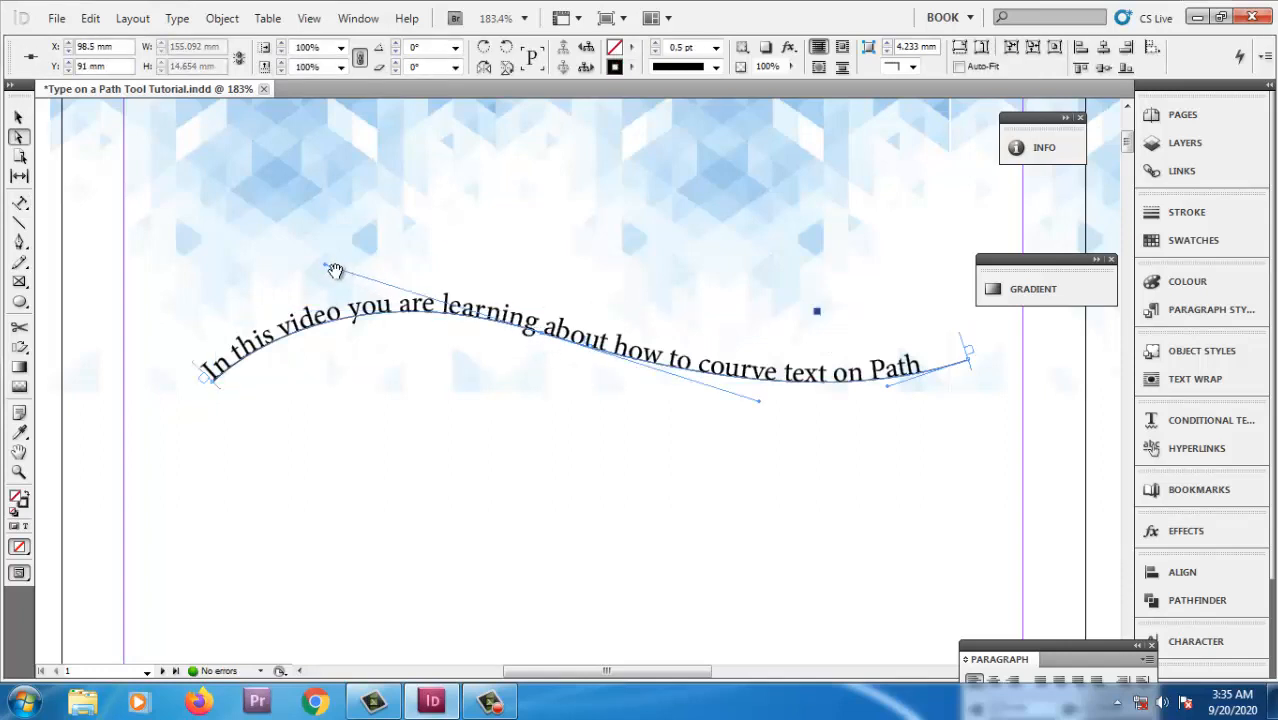
key("shift+c")
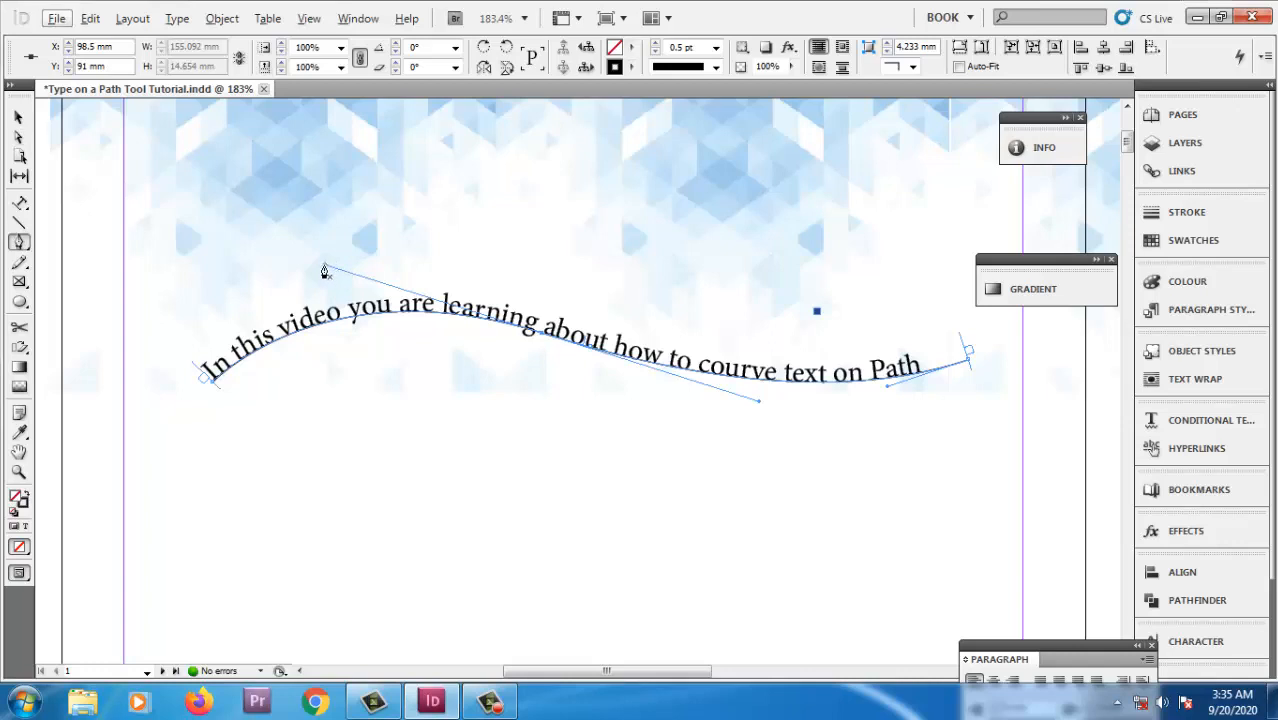
left_click_drag(324, 270, 320, 412)
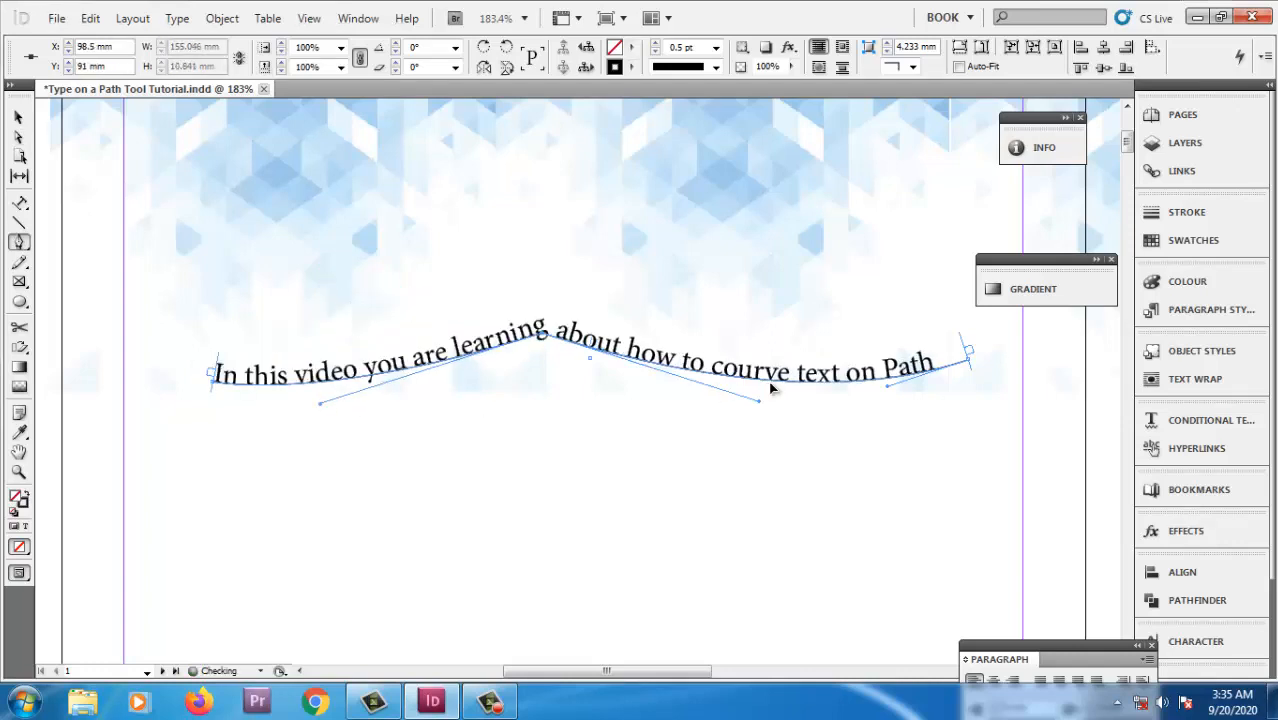
key("ctrl+z")
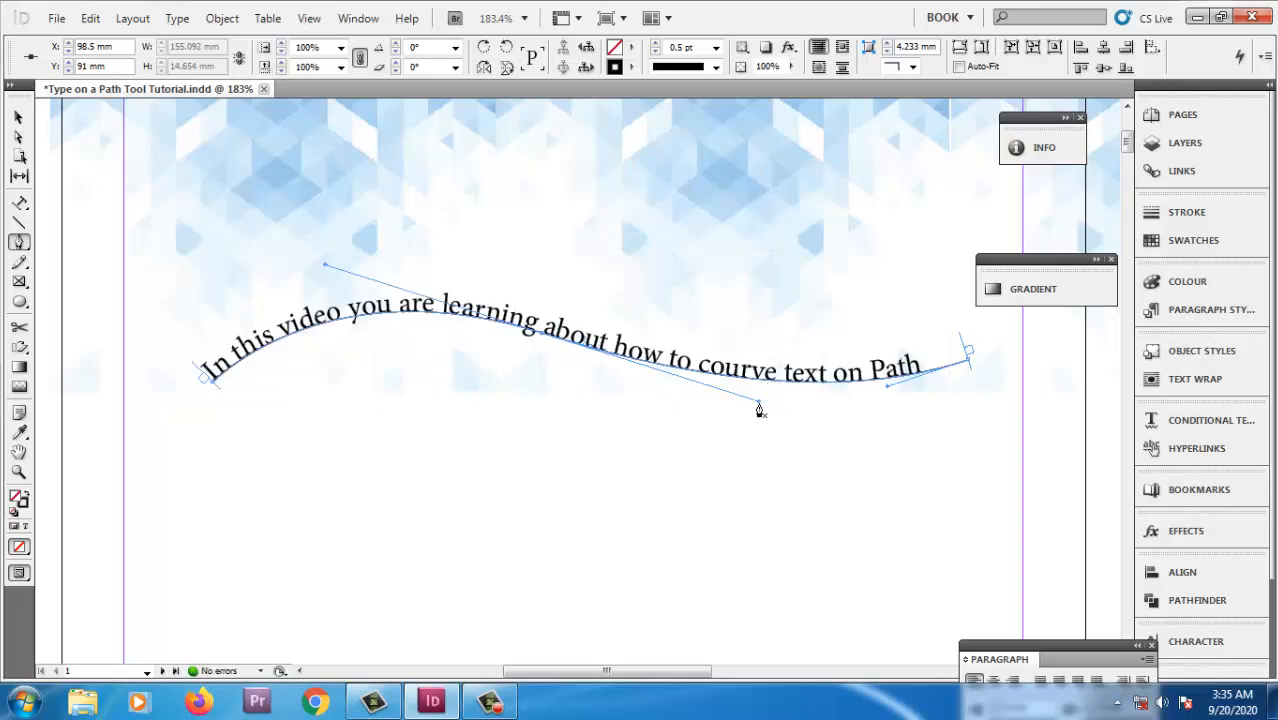
left_click_drag(759, 406, 692, 480)
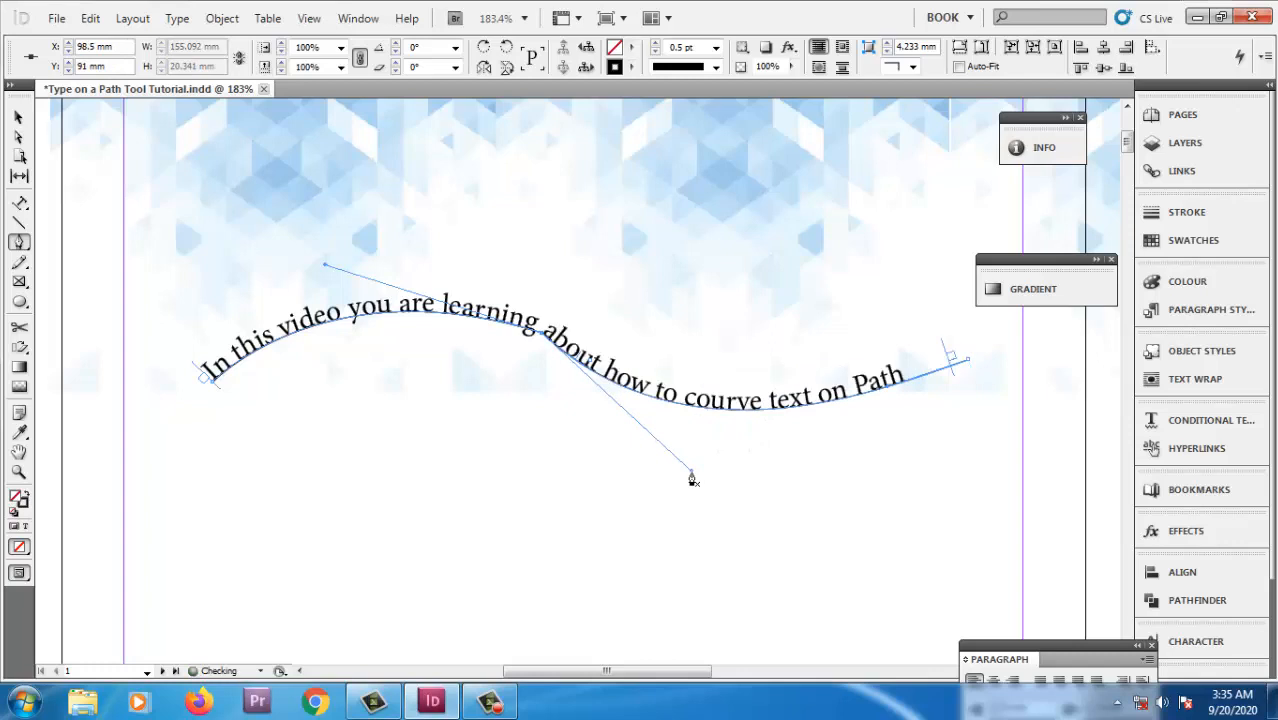
left_click_drag(542, 342, 745, 271)
Set the text path's stroke weight to 0 pt so only the sentence shows, and deselect it.
key("v")
left_click(737, 312)
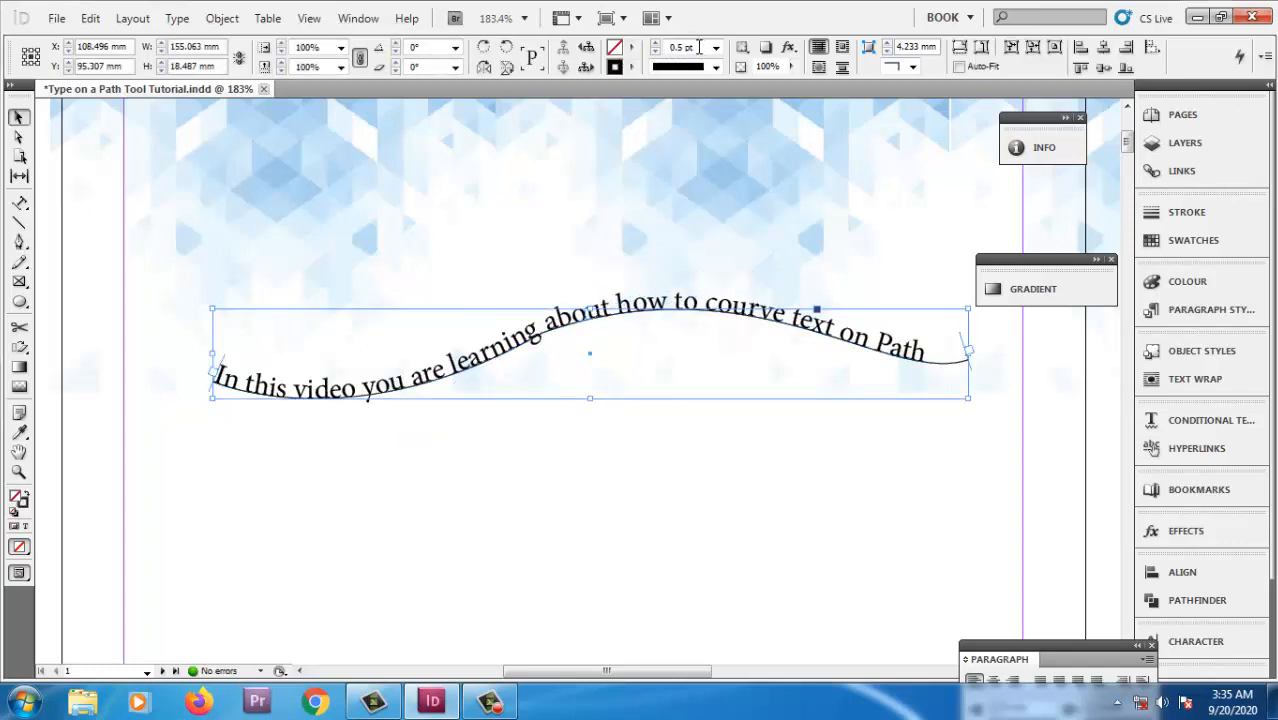
left_click(650, 50)
type("0")
key("Return")
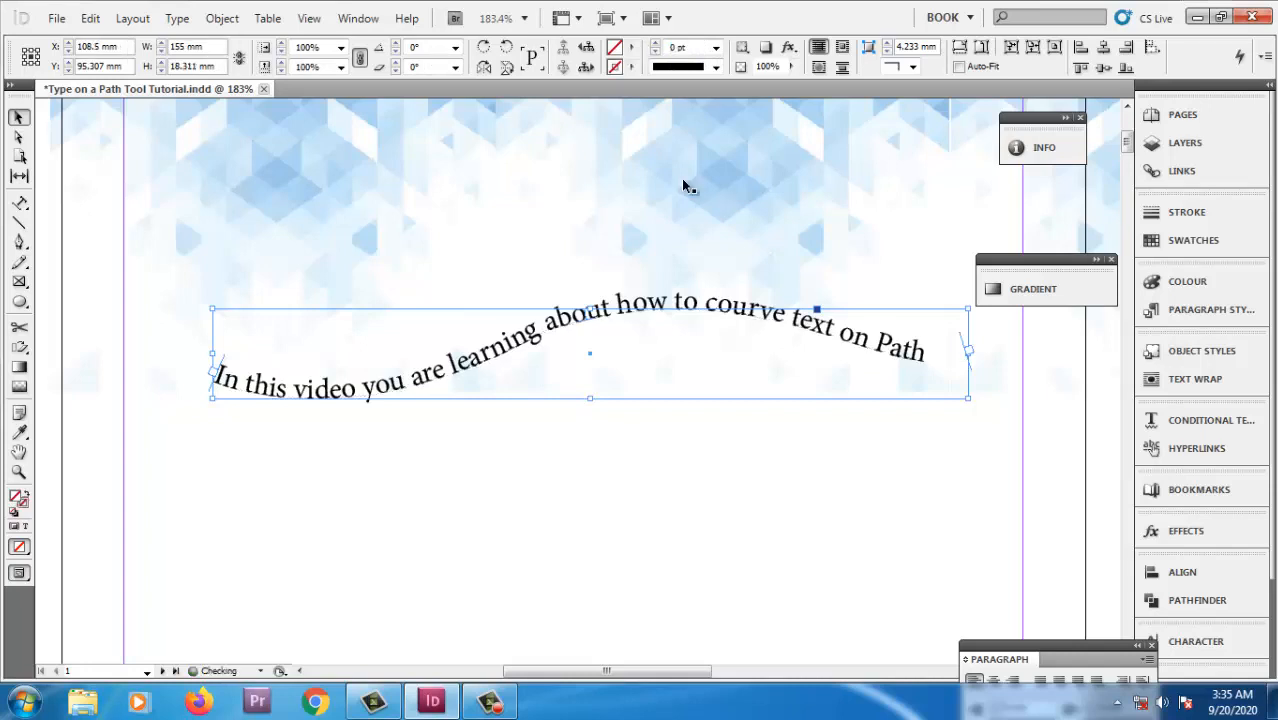
left_click(512, 290)
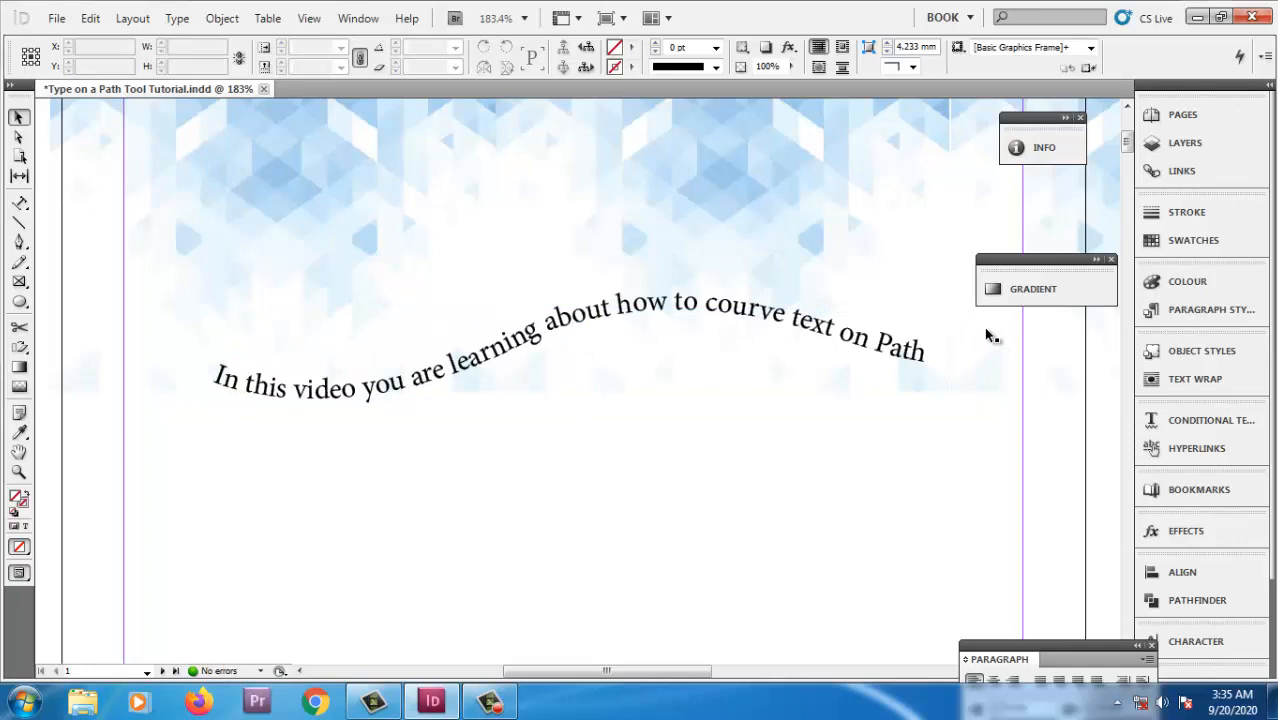
Move the round Graphic Nest logo from the pasteboard onto the page below the curved sentence, at about X 94.6 mm, Y 184.6 mm.
key("ctrl+minus")
key("ctrl+minus")
key("ctrl+minus")
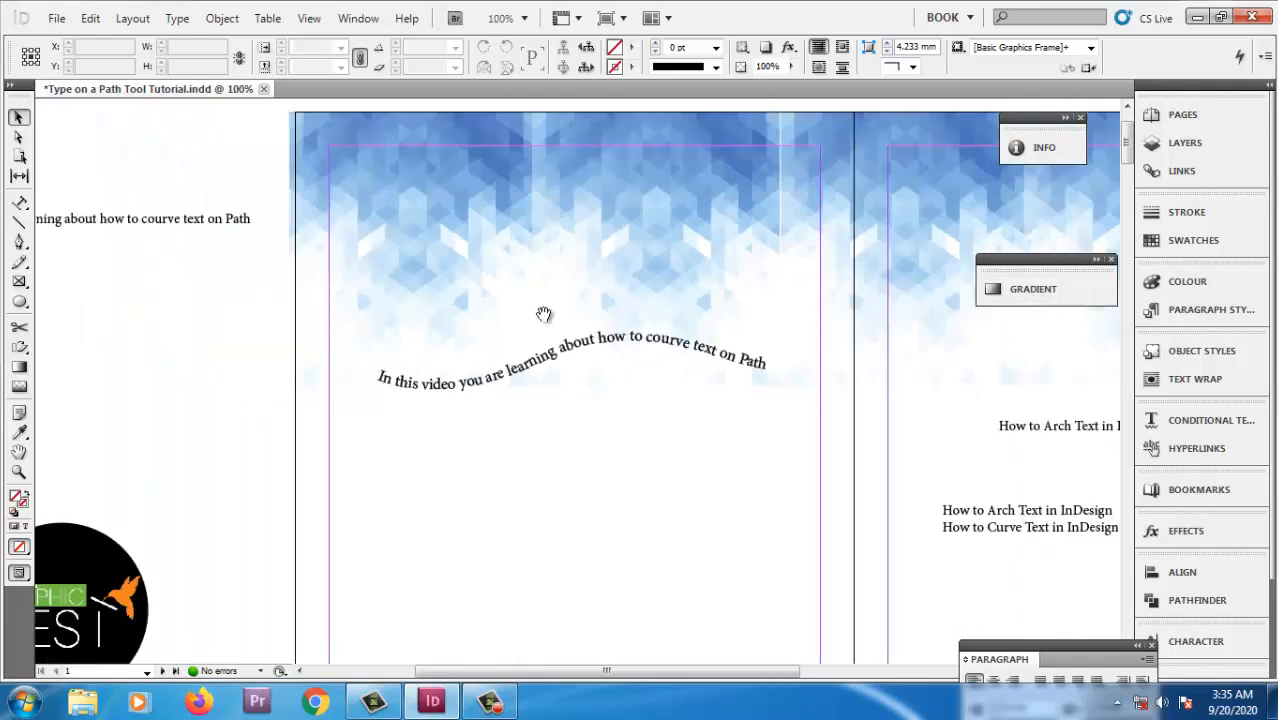
left_click_drag(281, 499, 767, 491)
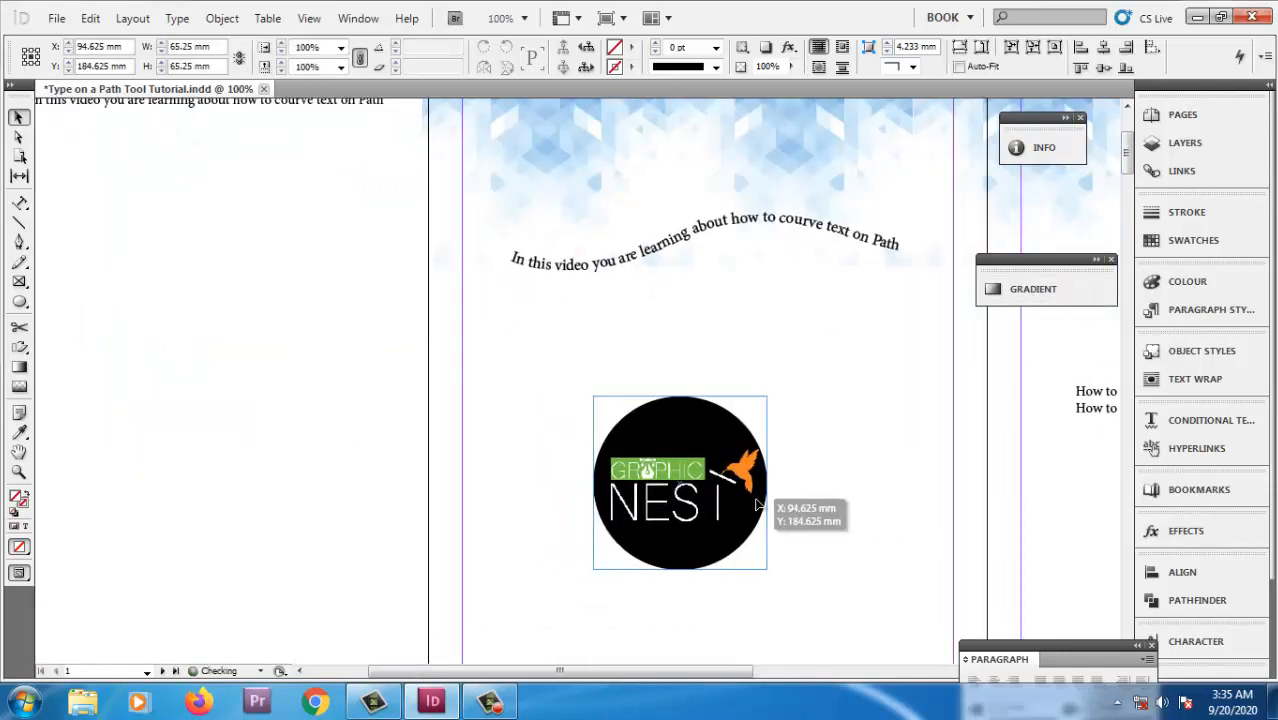
Draw a circle about 79 mm in diameter around the logo and give it a 0.5 pt outline without fill.
left_click_drag(397, 306, 940, 643)
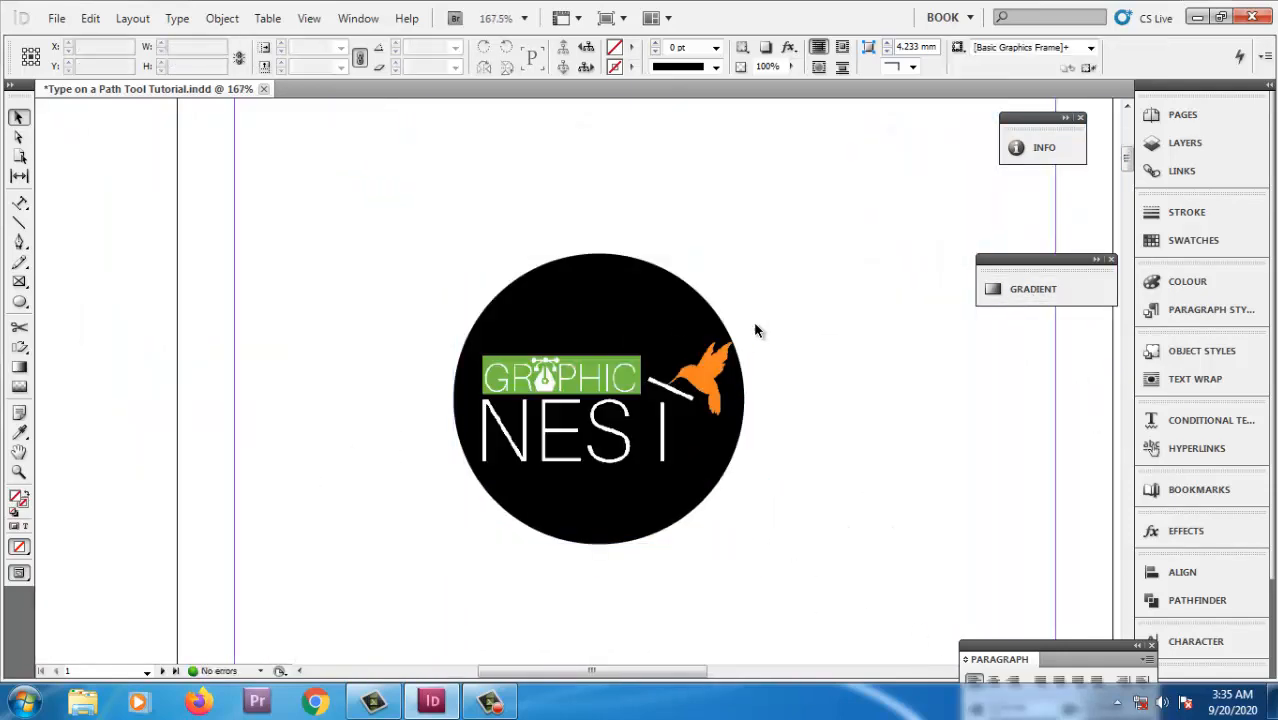
left_click_drag(674, 338, 670, 369)
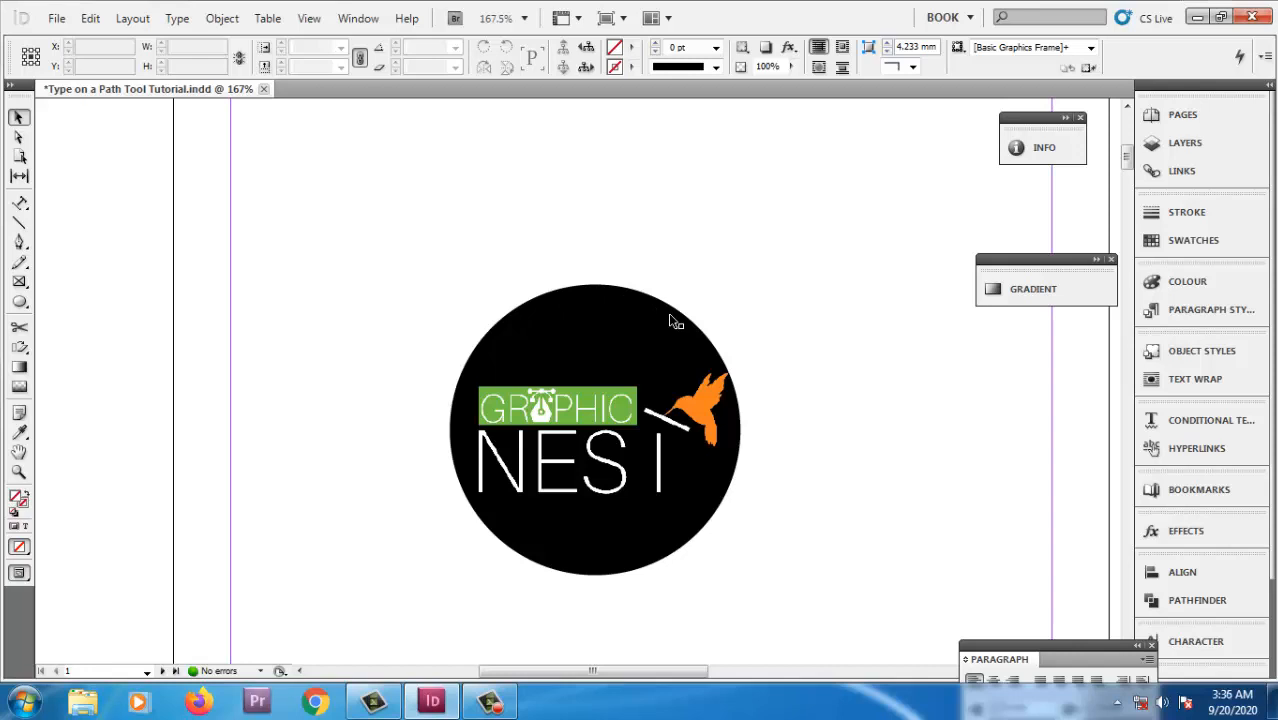
key("l")
left_click_drag(441, 265, 790, 600)
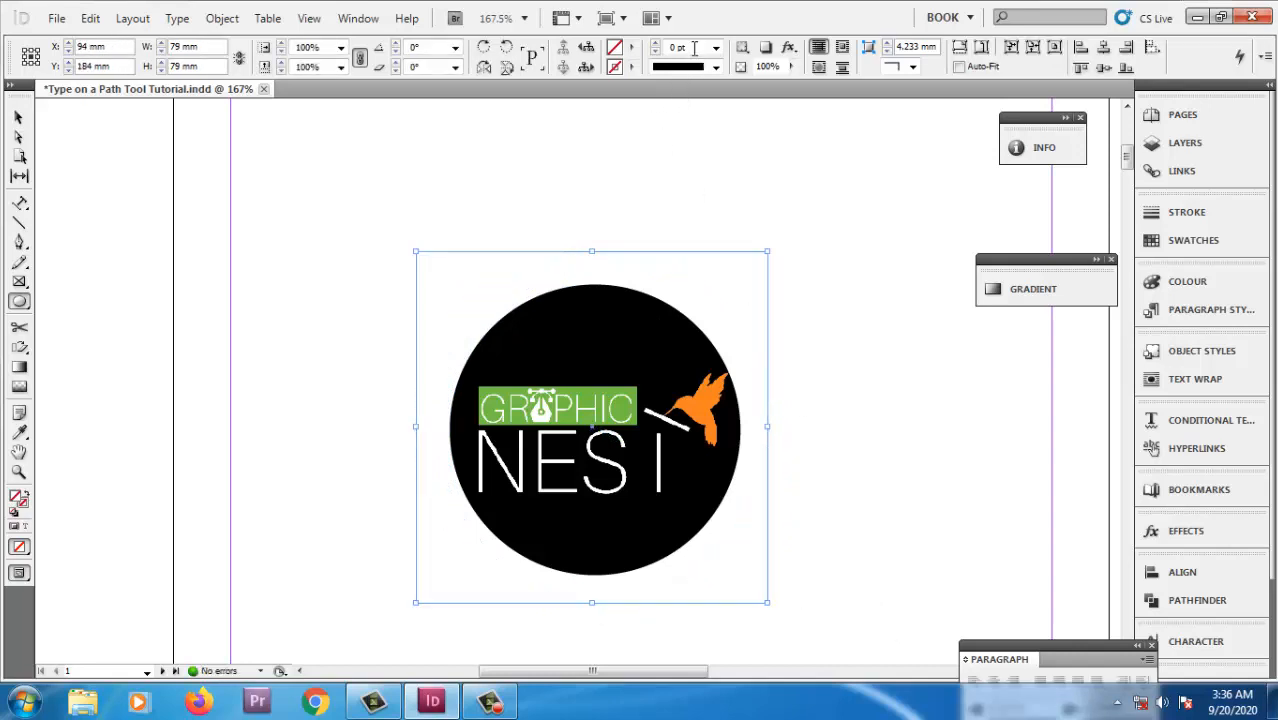
key("d")
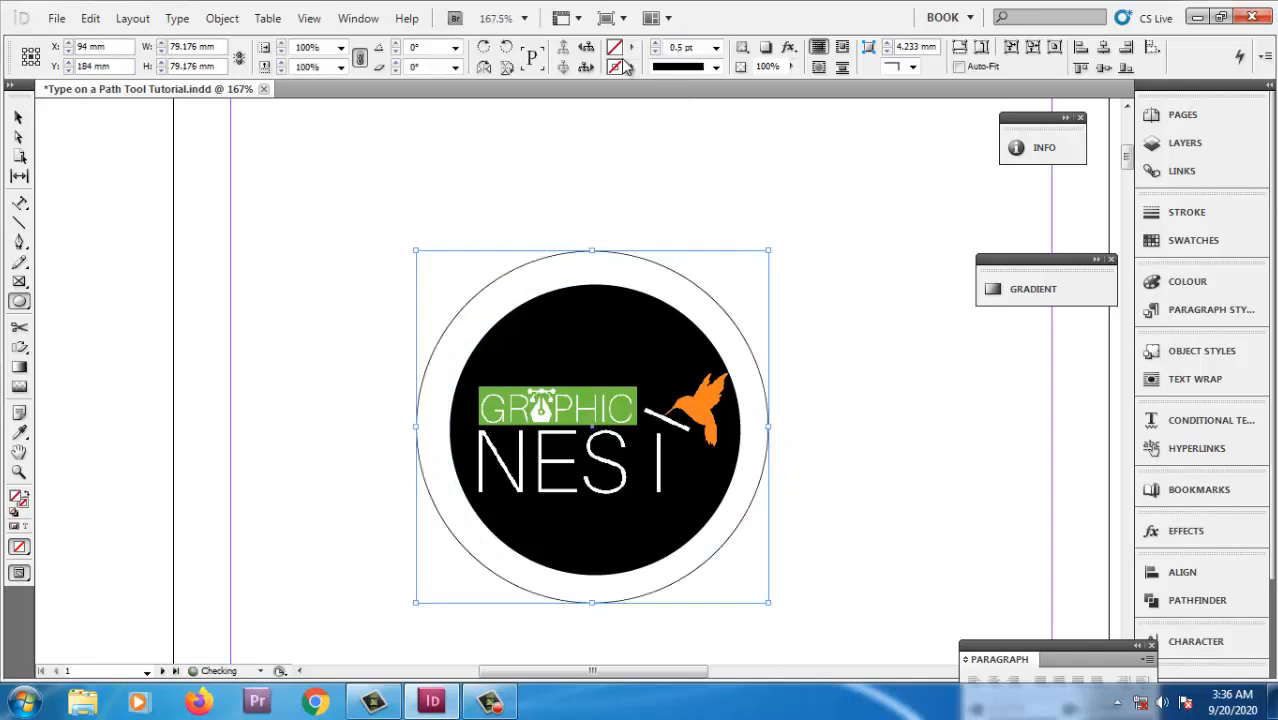
Align the logo and the surrounding circle on their vertical and horizontal centres, and deselect them.
key("v")
left_click(582, 424)
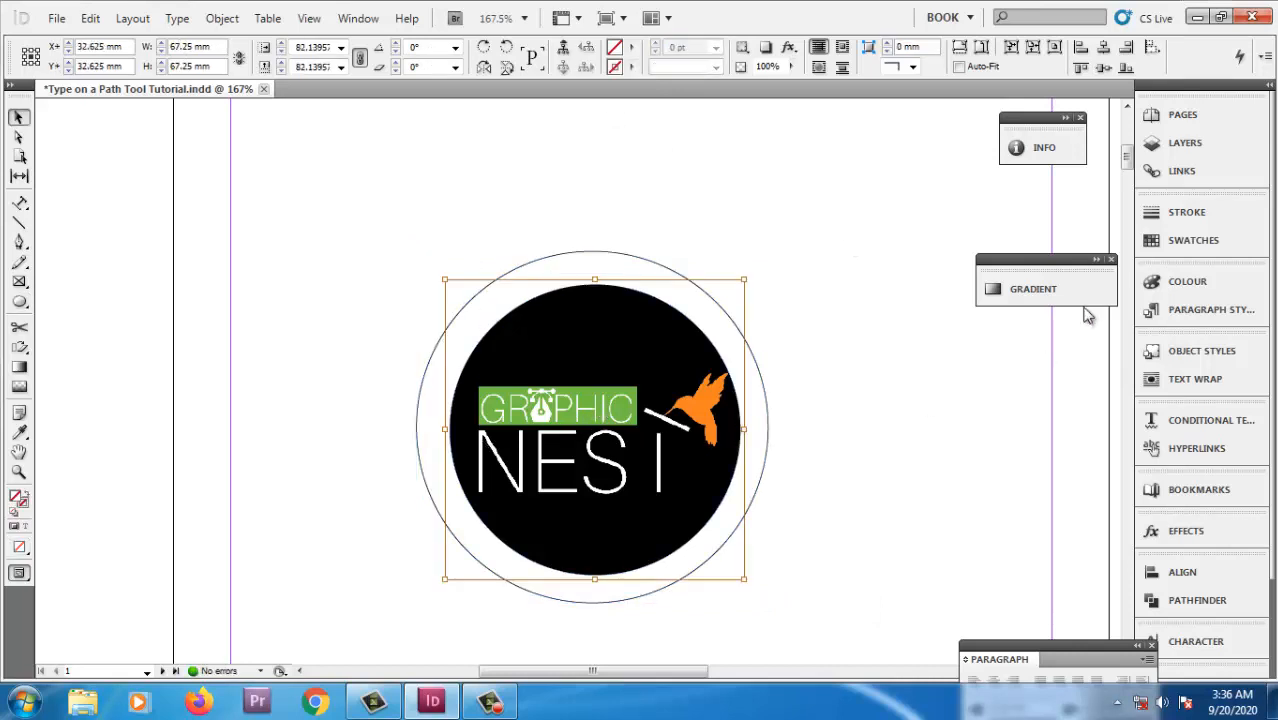
left_click(798, 281)
left_click(689, 414)
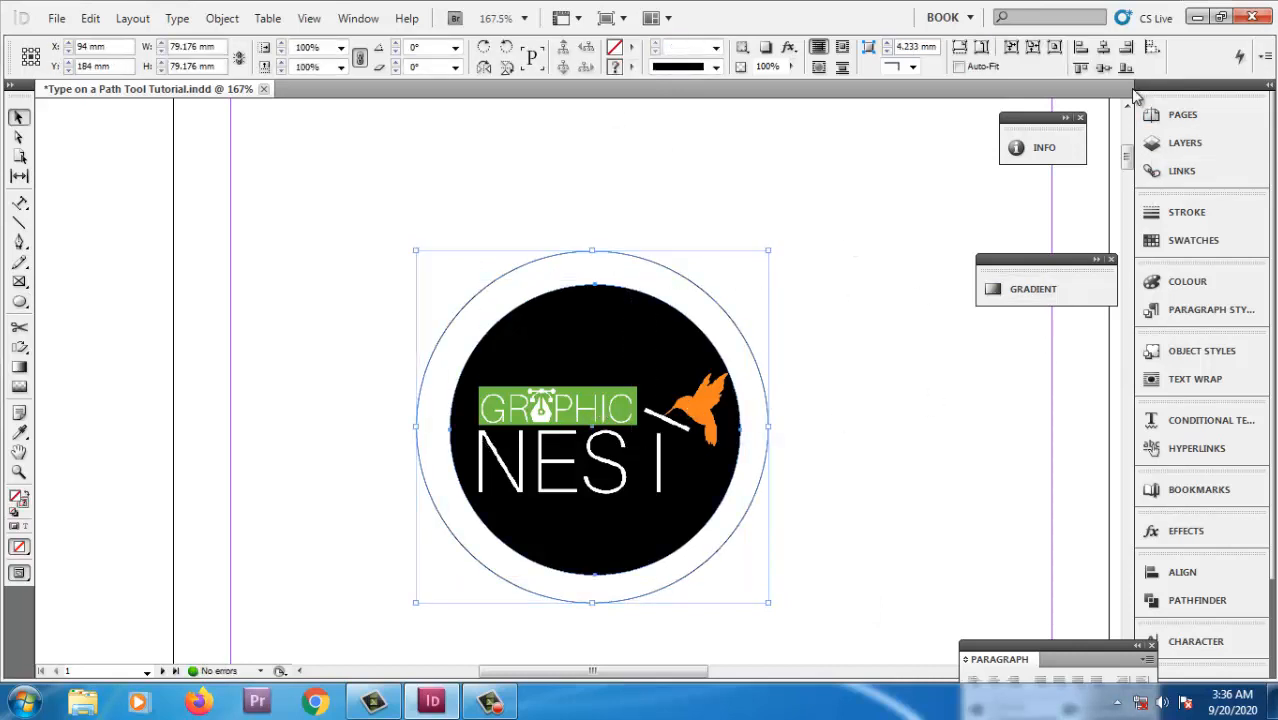
left_click(1102, 69)
left_click(1102, 49)
left_click(1029, 102)
Copy the whole sentence from the wavy text path above the logo.
key("ctrl+minus")
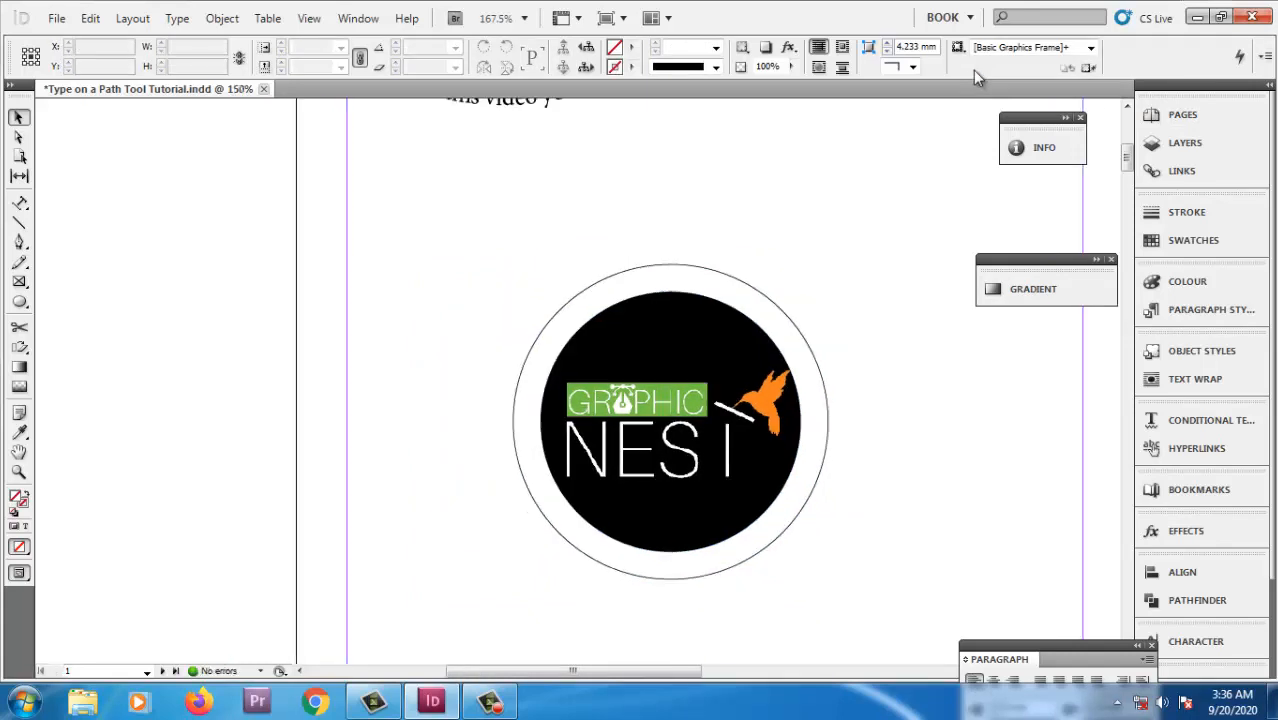
key("space")
left_click_drag(696, 220, 675, 355)
left_click(636, 191)
double_click(636, 191)
key("ctrl+a")
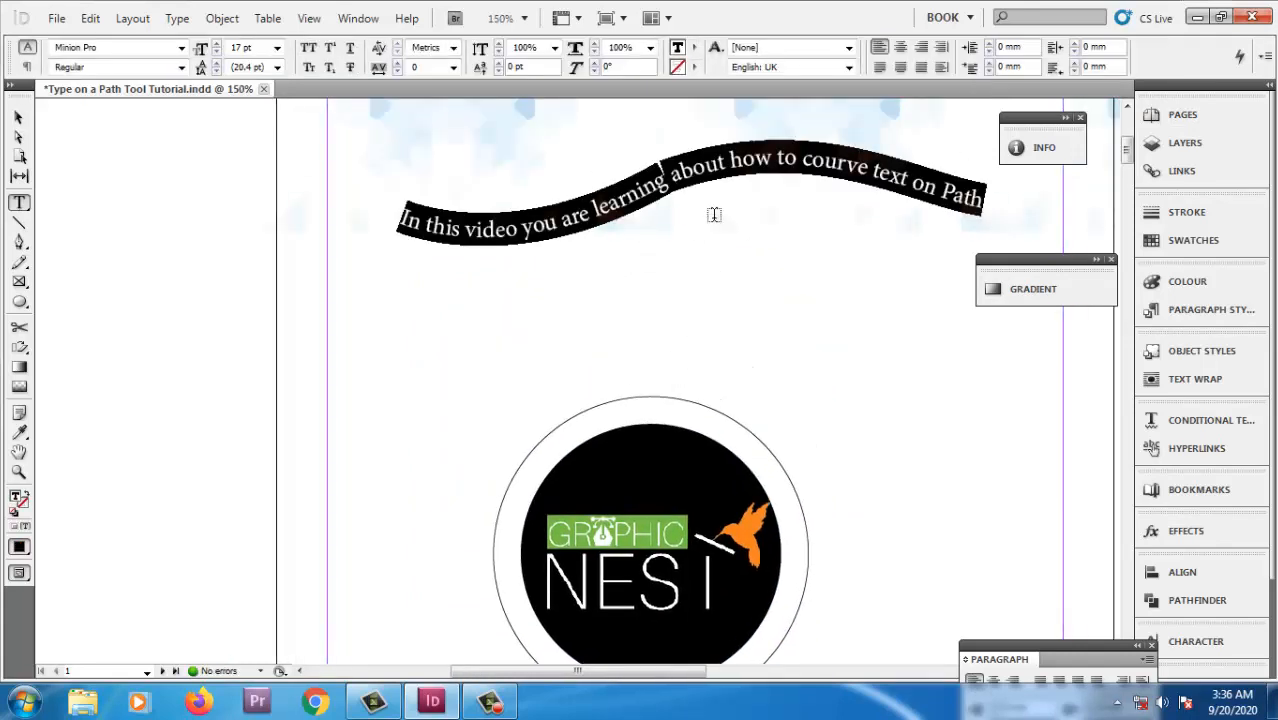
Paste the copied sentence onto the outer circle around the logo using the Type on a Path tool.
right_click(29, 208)
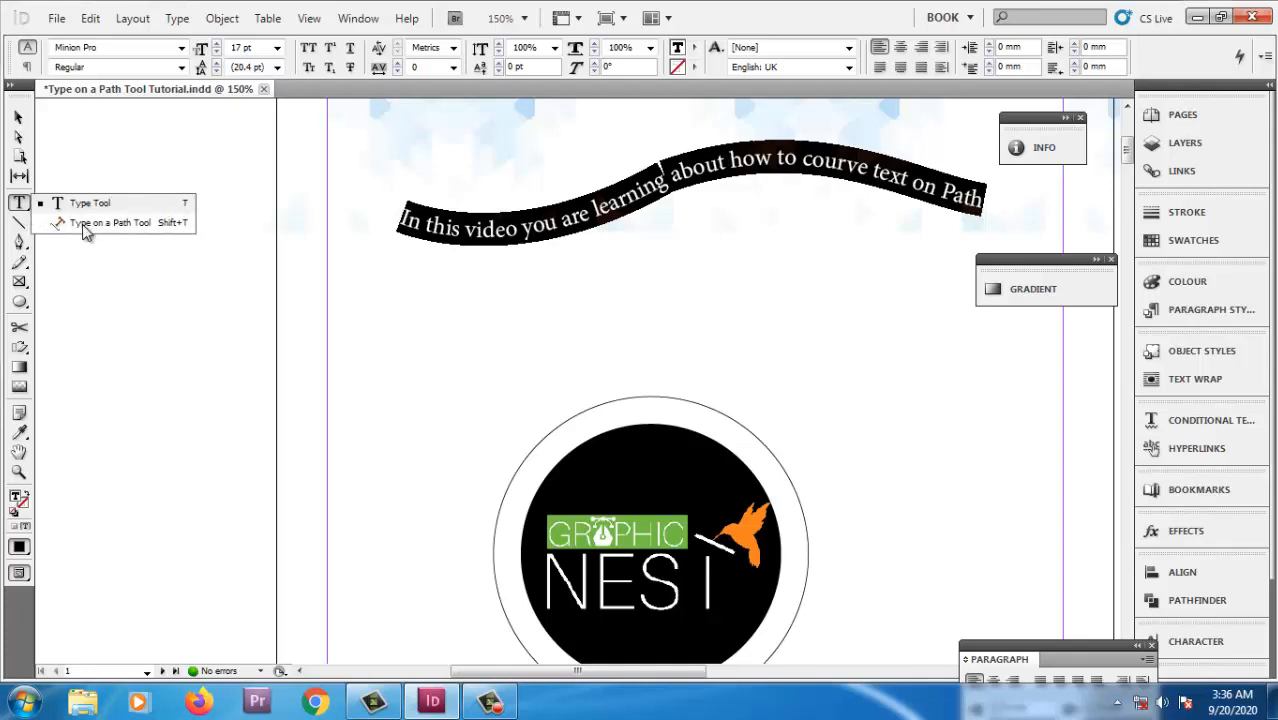
left_click(86, 223)
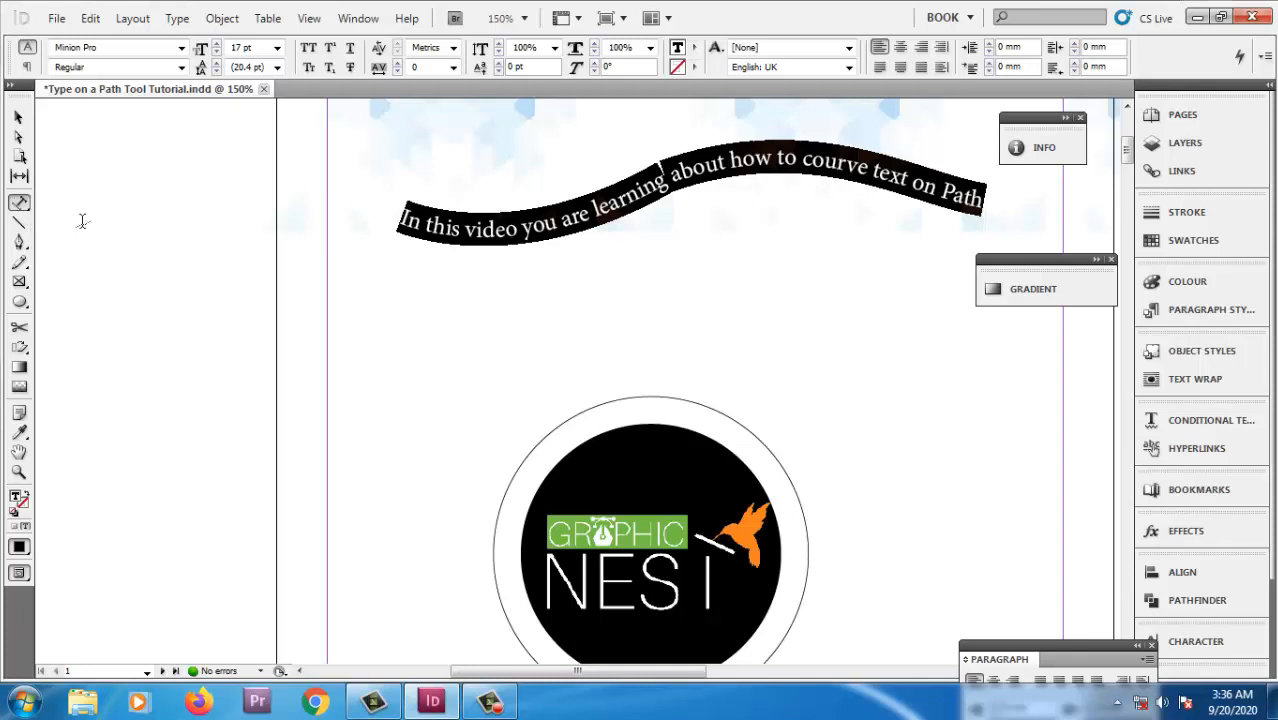
left_click(590, 407)
key("ctrl+v")
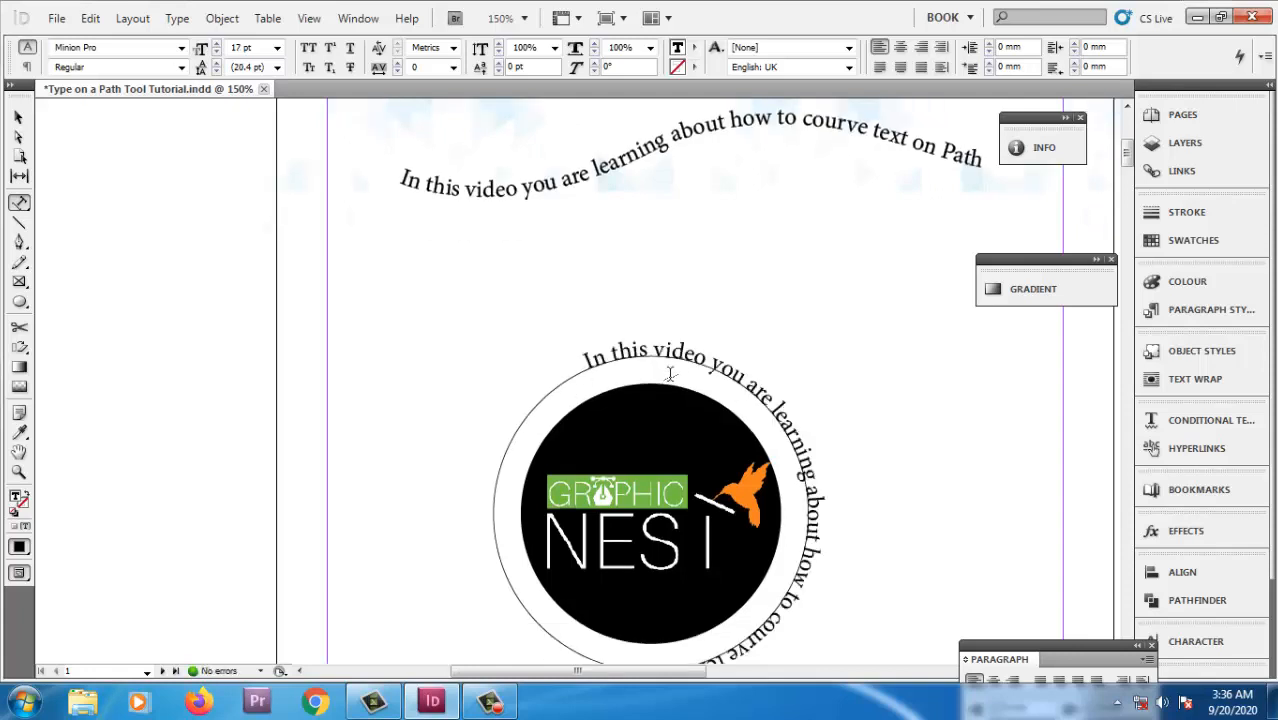
scroll(702, 364, "down", 2)
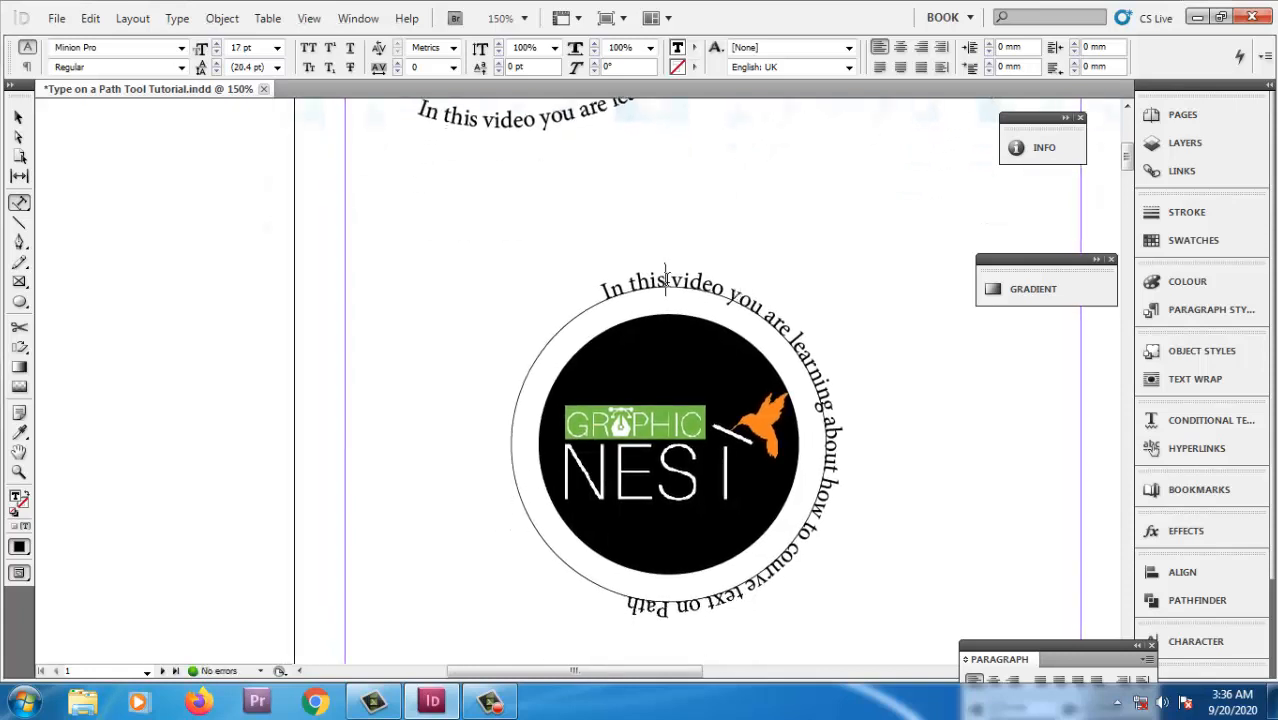
key("Escape")
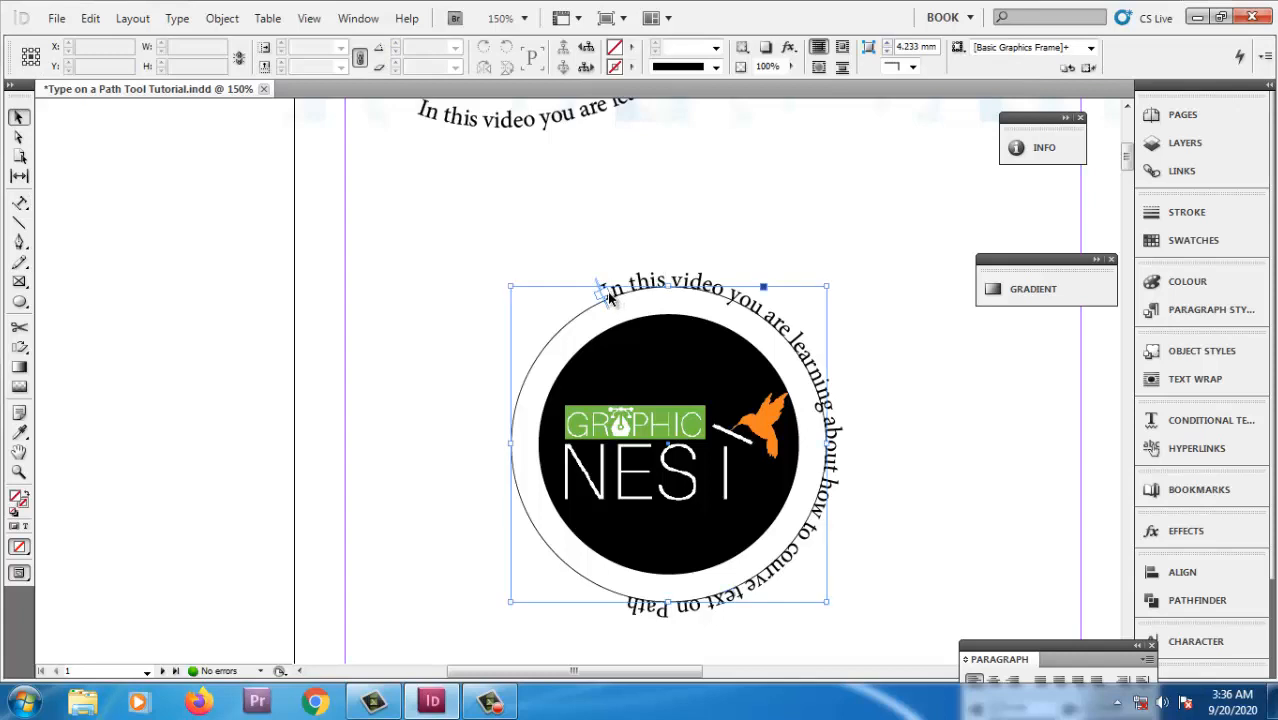
Reposition the start and end brackets of the circle text so the whole sentence arches over the logo, keeping the circle selected.
mouse_move(608, 297)
left_mouse_down()
mouse_move(576, 306)
mouse_move(547, 340)
mouse_move(533, 508)
left_mouse_up()
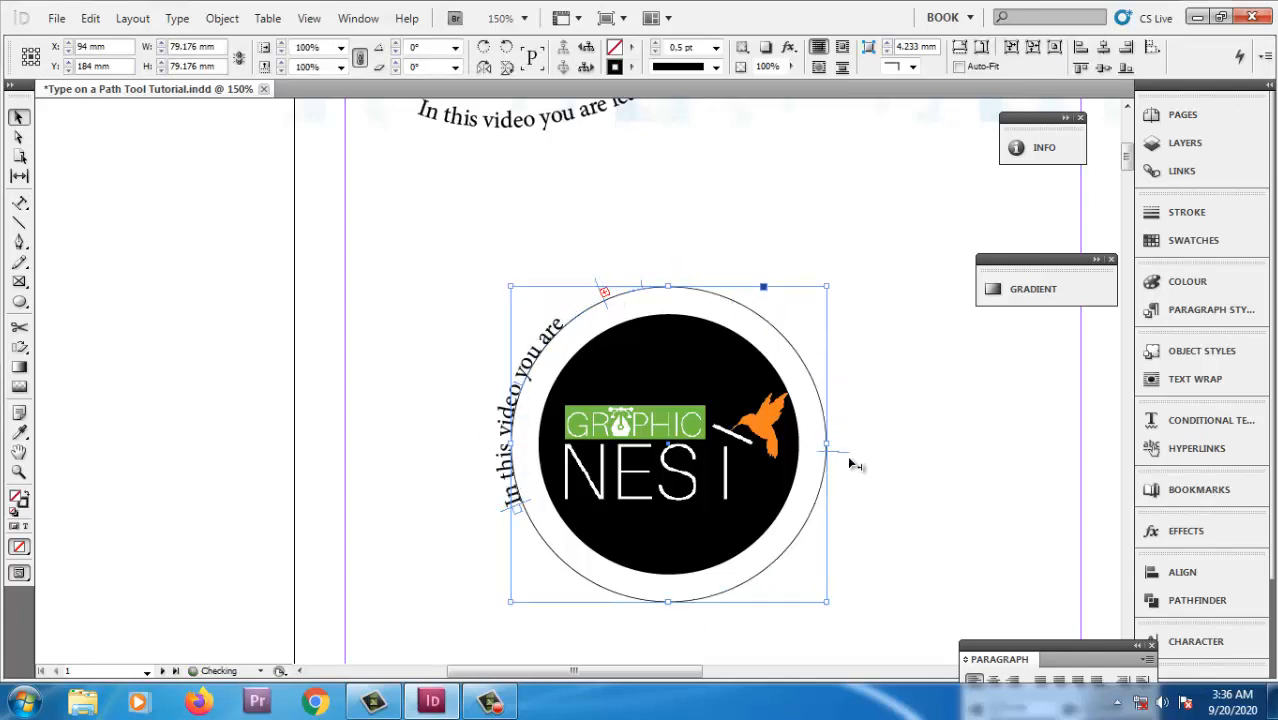
left_click_drag(852, 464, 833, 507)
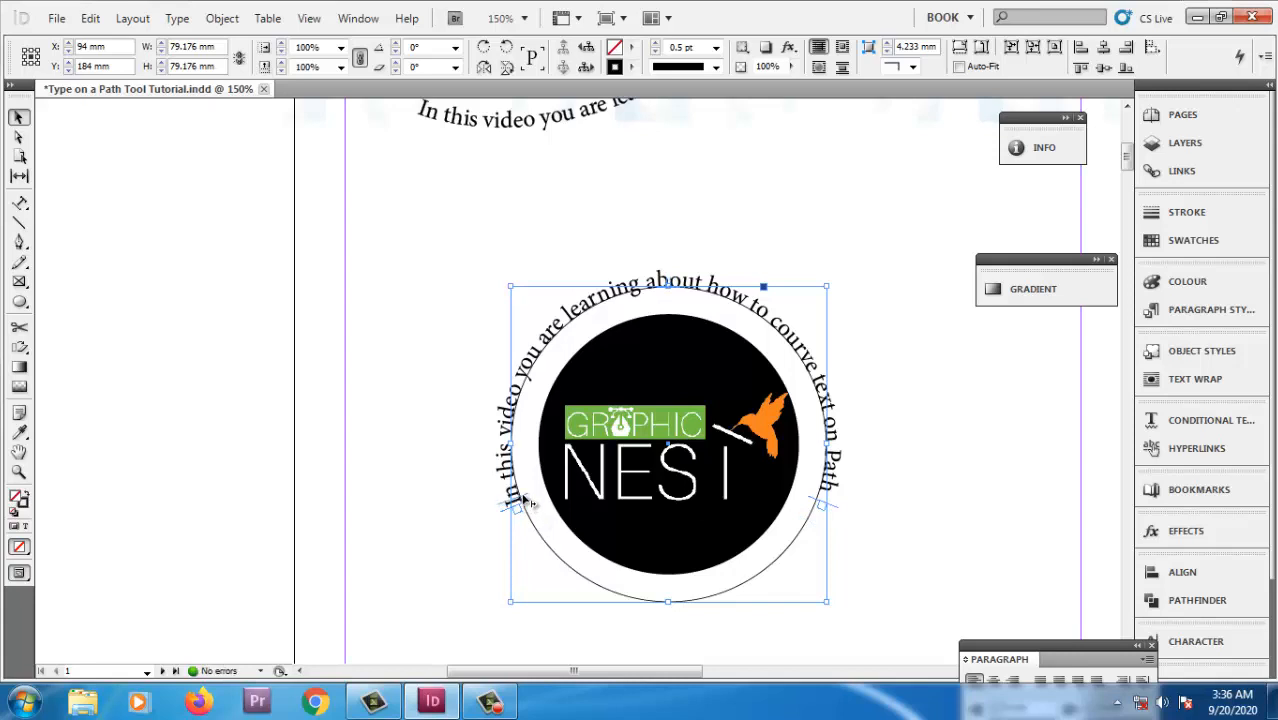
left_click_drag(523, 499, 523, 494)
left_click(896, 401)
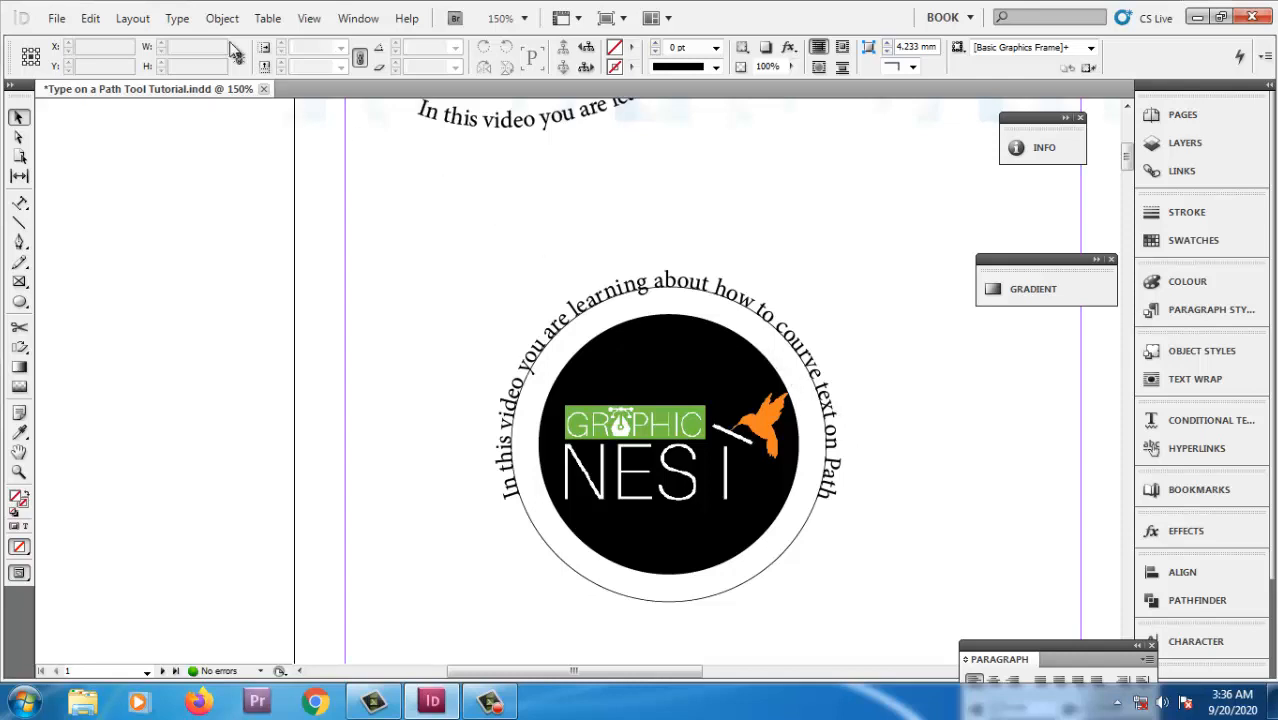
left_click(662, 293)
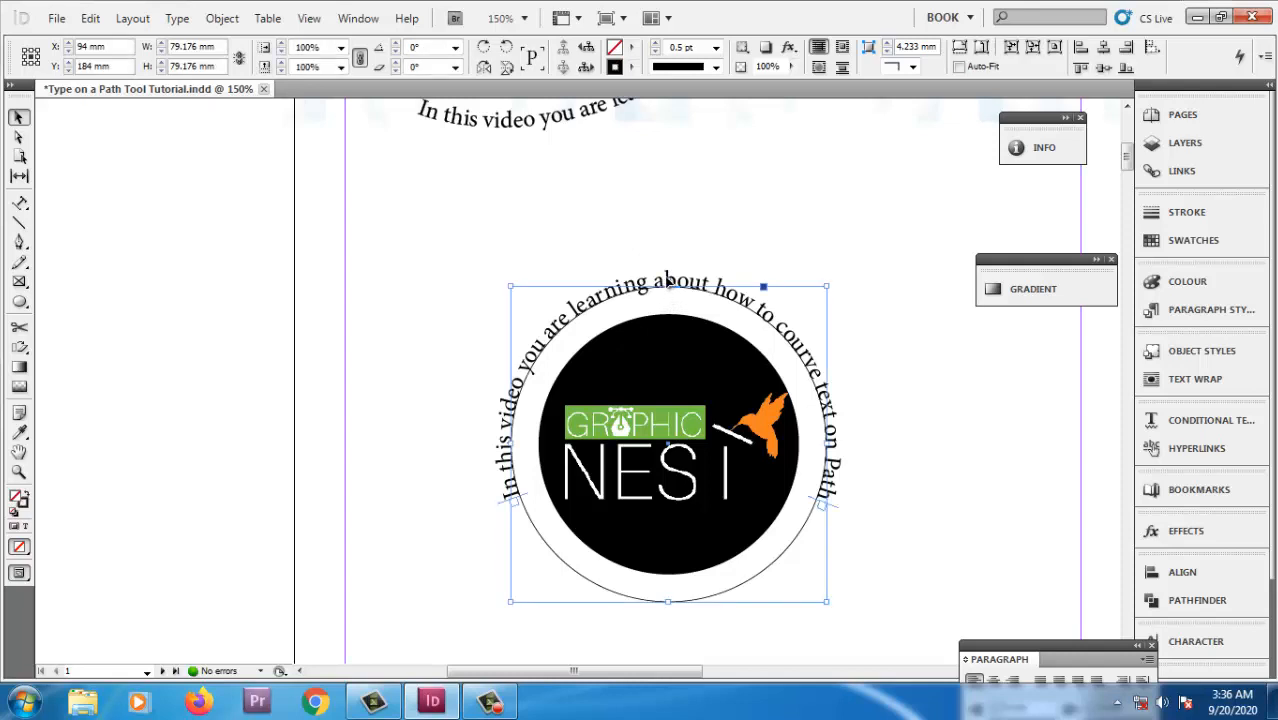
left_click(178, 18)
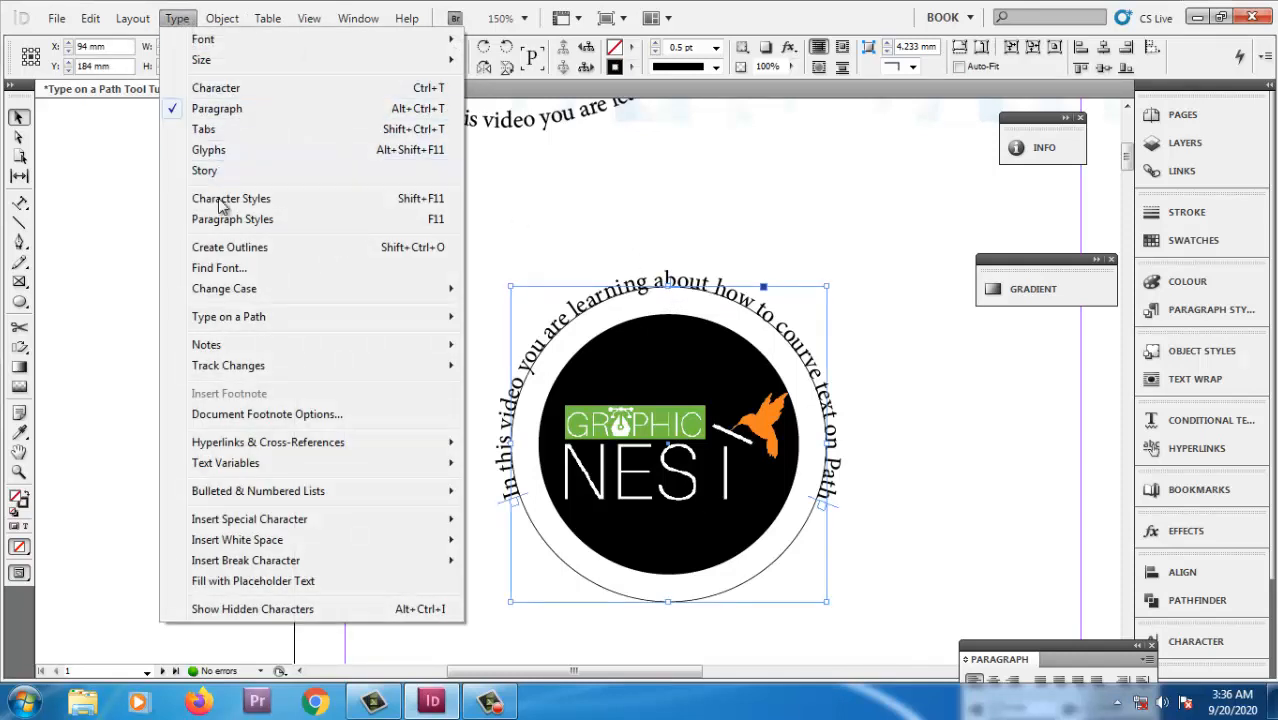
mouse_move(232, 316)
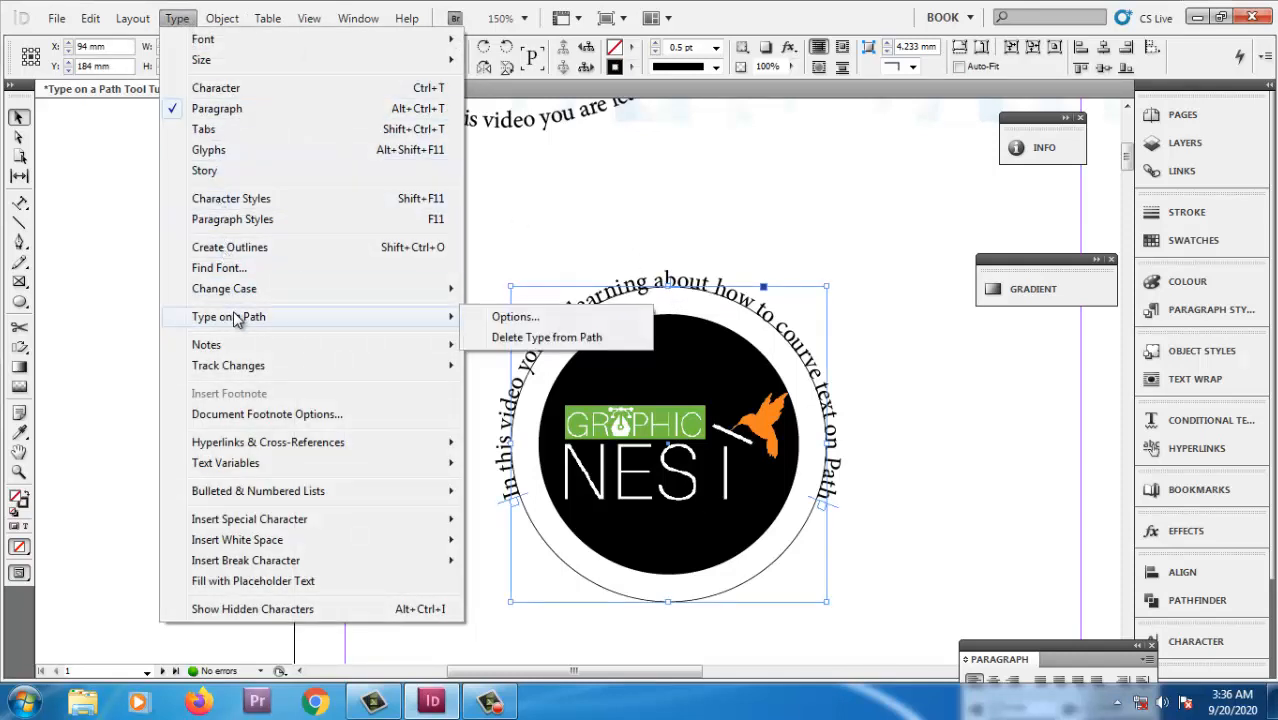
left_click(504, 319)
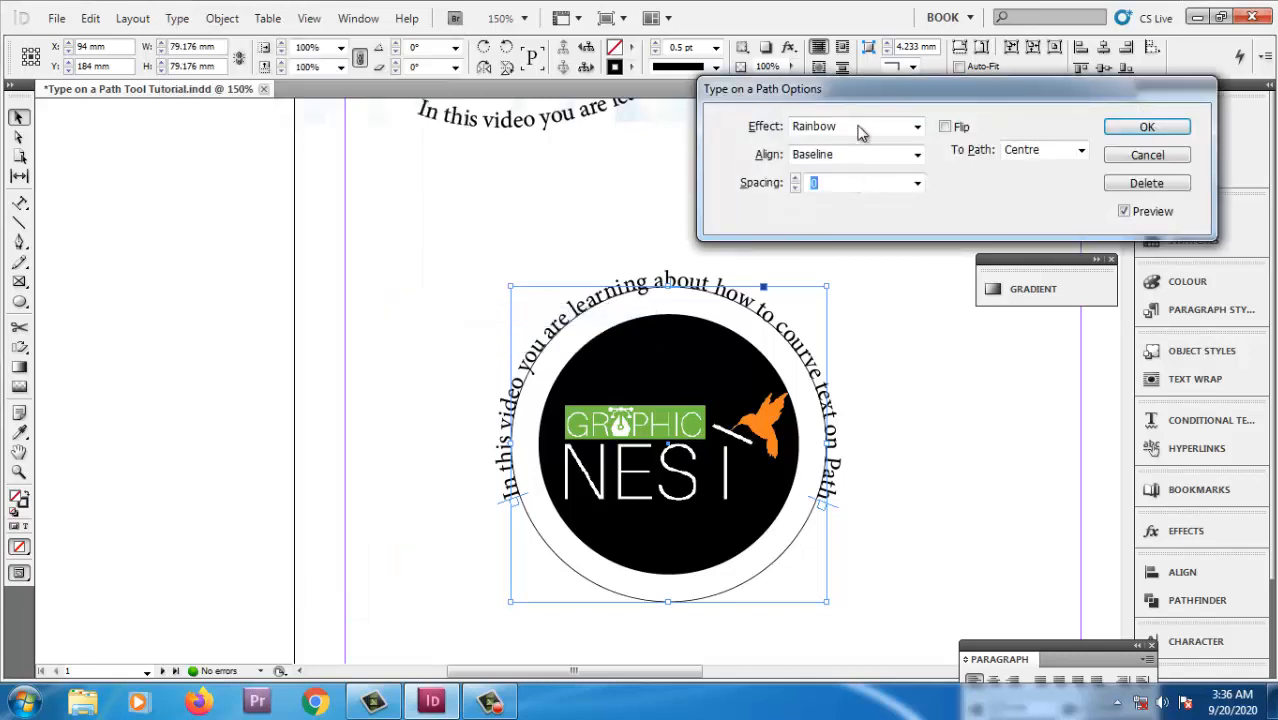
left_click_drag(945, 94, 1046, 88)
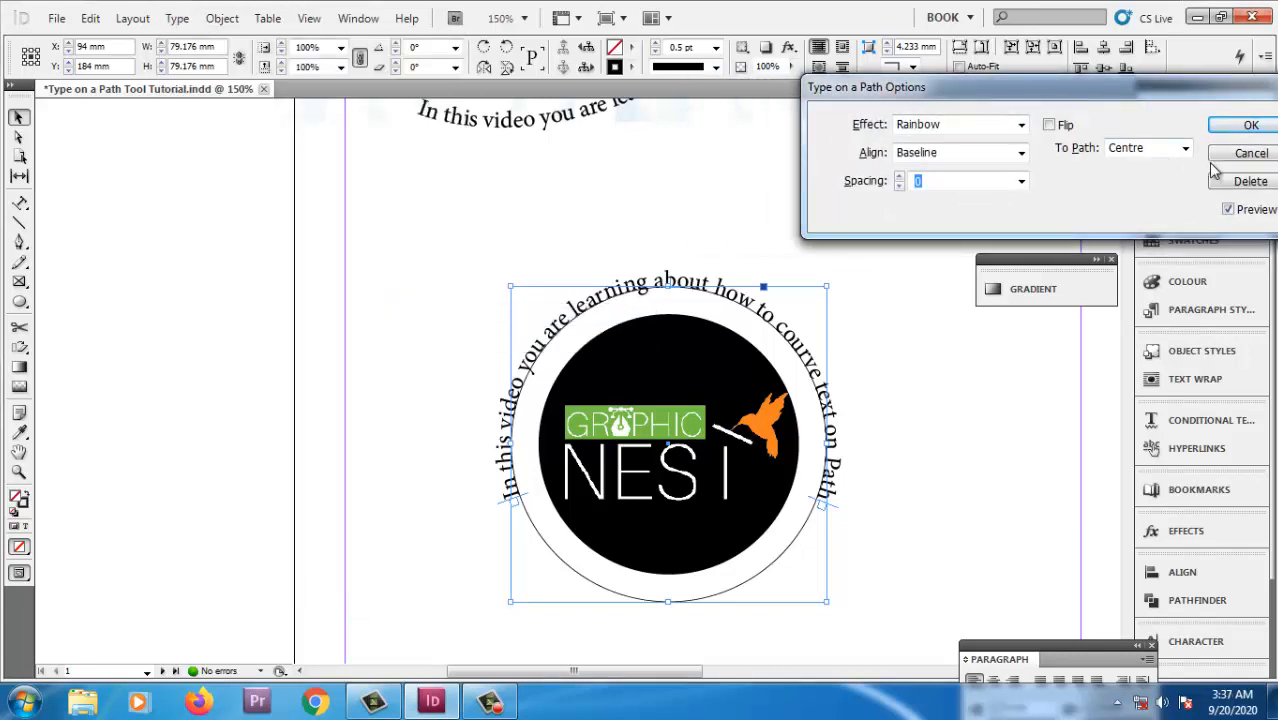
left_click_drag(1121, 87, 1027, 88)
left_click(1140, 156)
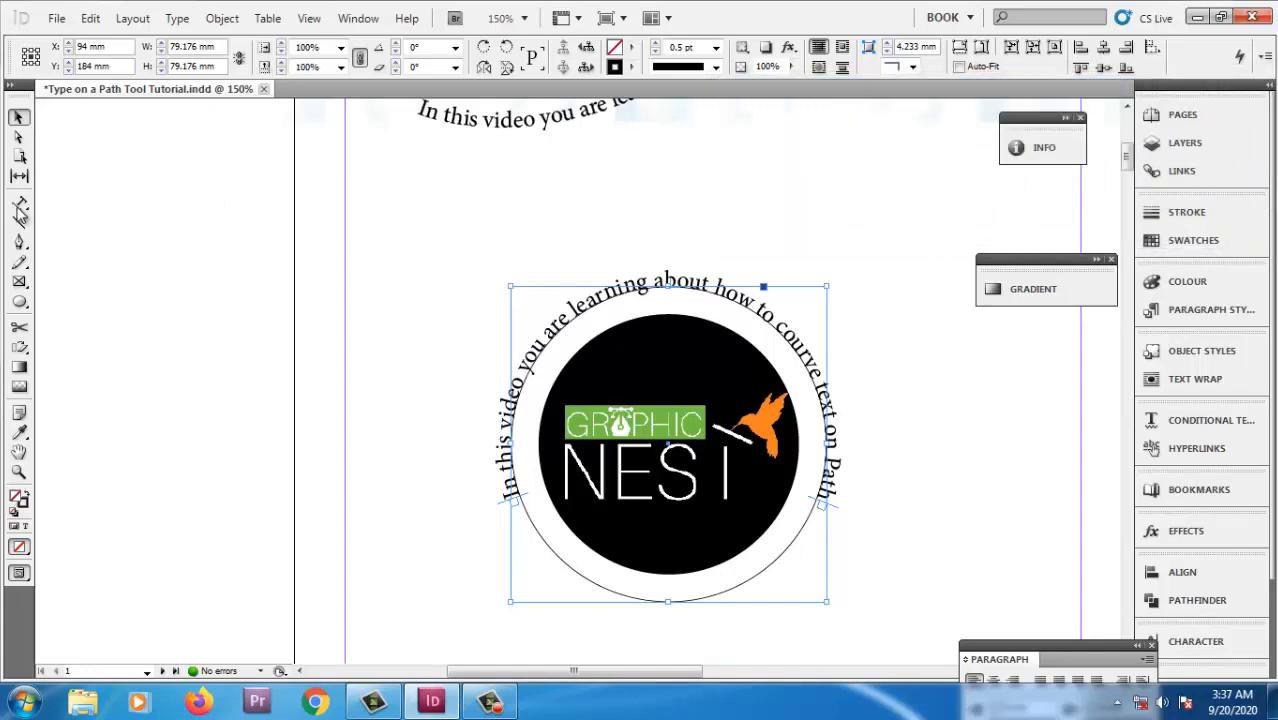
Open the Type on a Path Options for the circle text and place the dialog clear of the artwork.
double_click(20, 206)
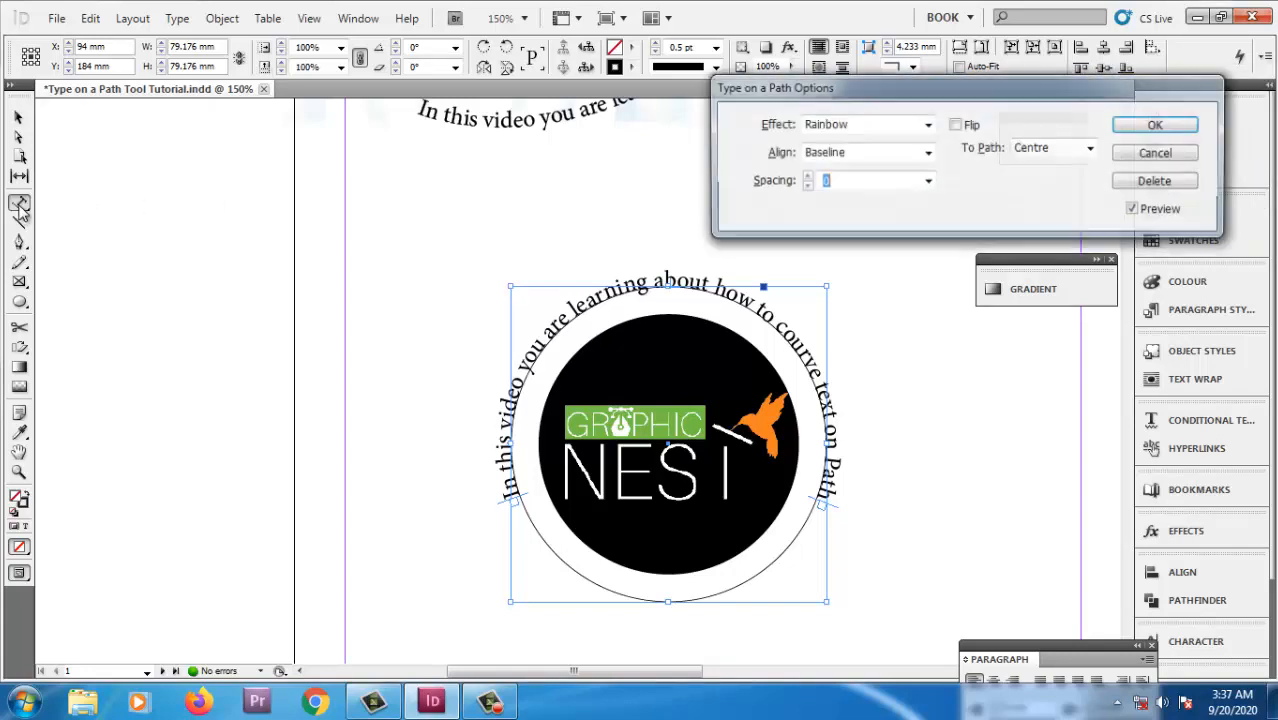
left_click_drag(899, 97, 885, 99)
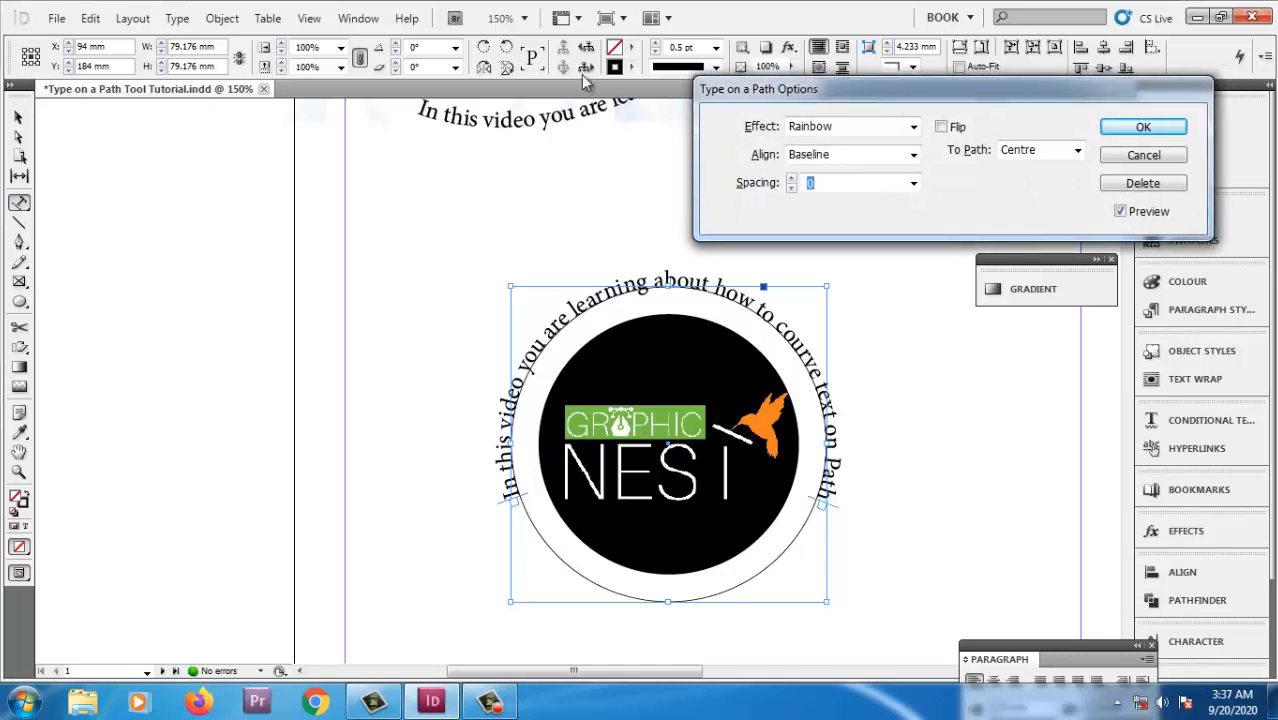
left_click_drag(913, 93, 905, 93)
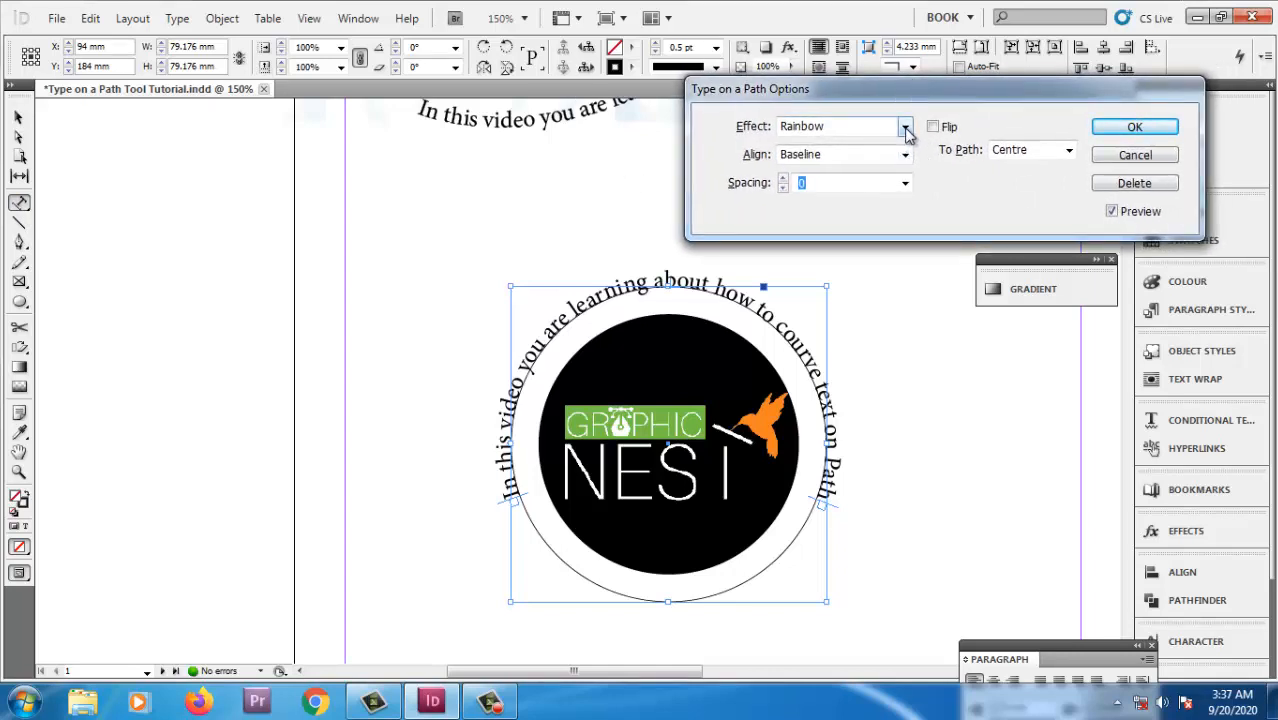
Preview the Skew, Stair Step and Gravity effects on the circle text and return the effect to Rainbow.
left_click(906, 134)
left_click(876, 161)
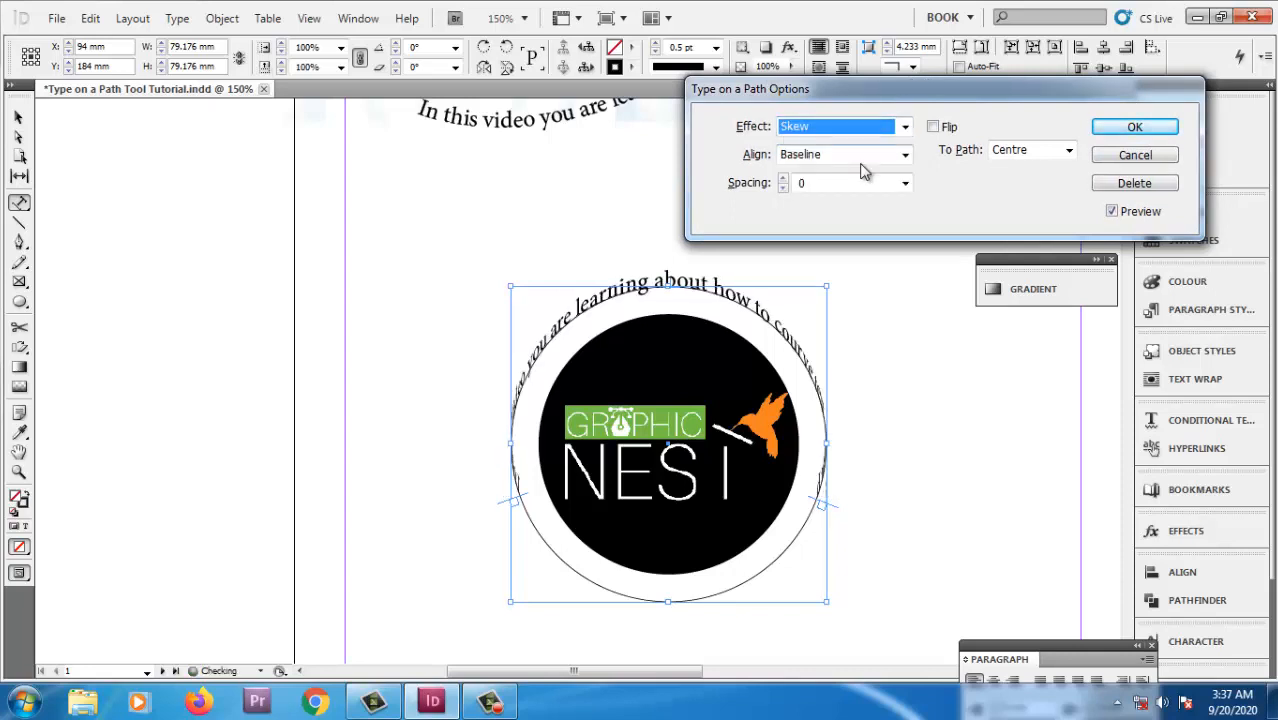
left_click(904, 127)
left_click(845, 190)
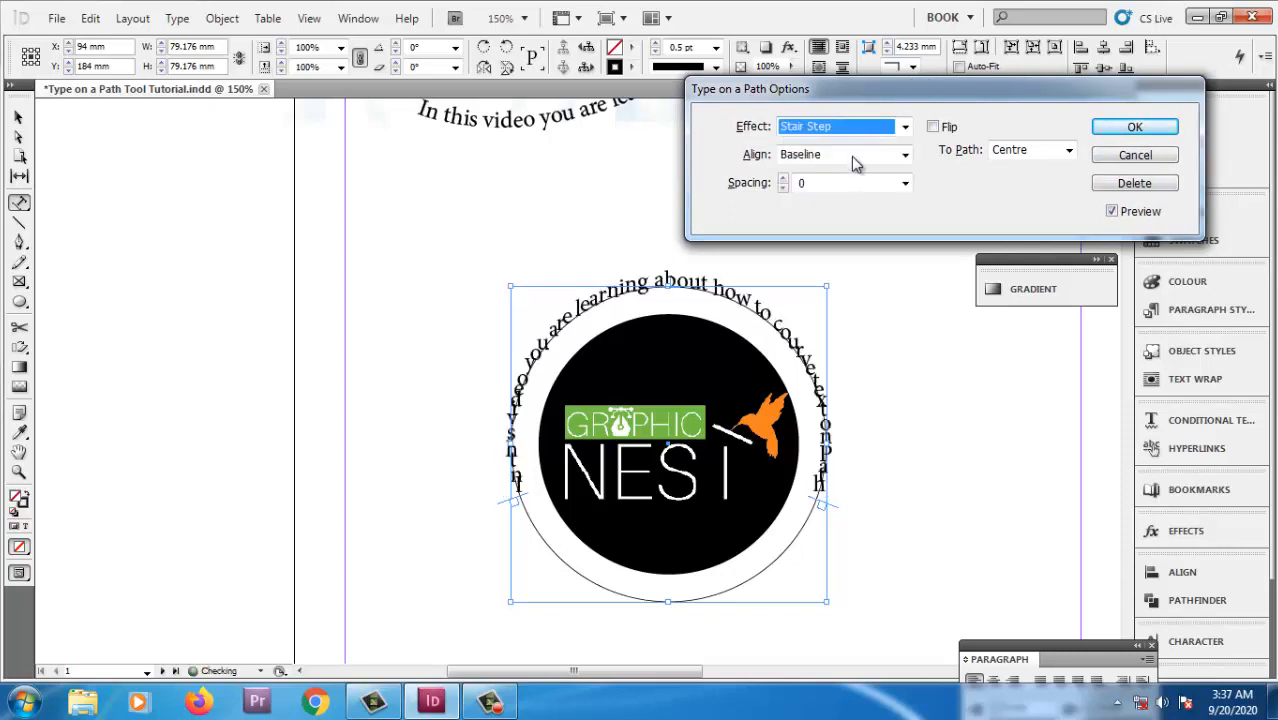
left_click(866, 128)
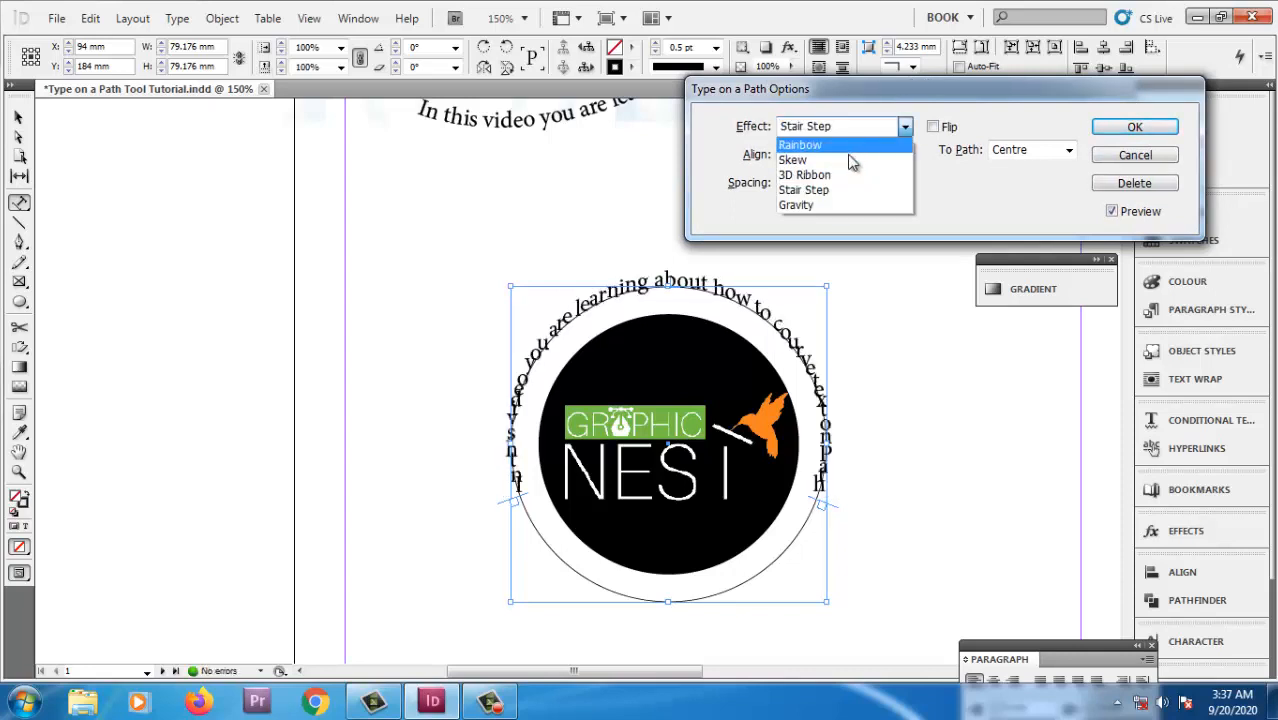
left_click(828, 205)
left_click(903, 128)
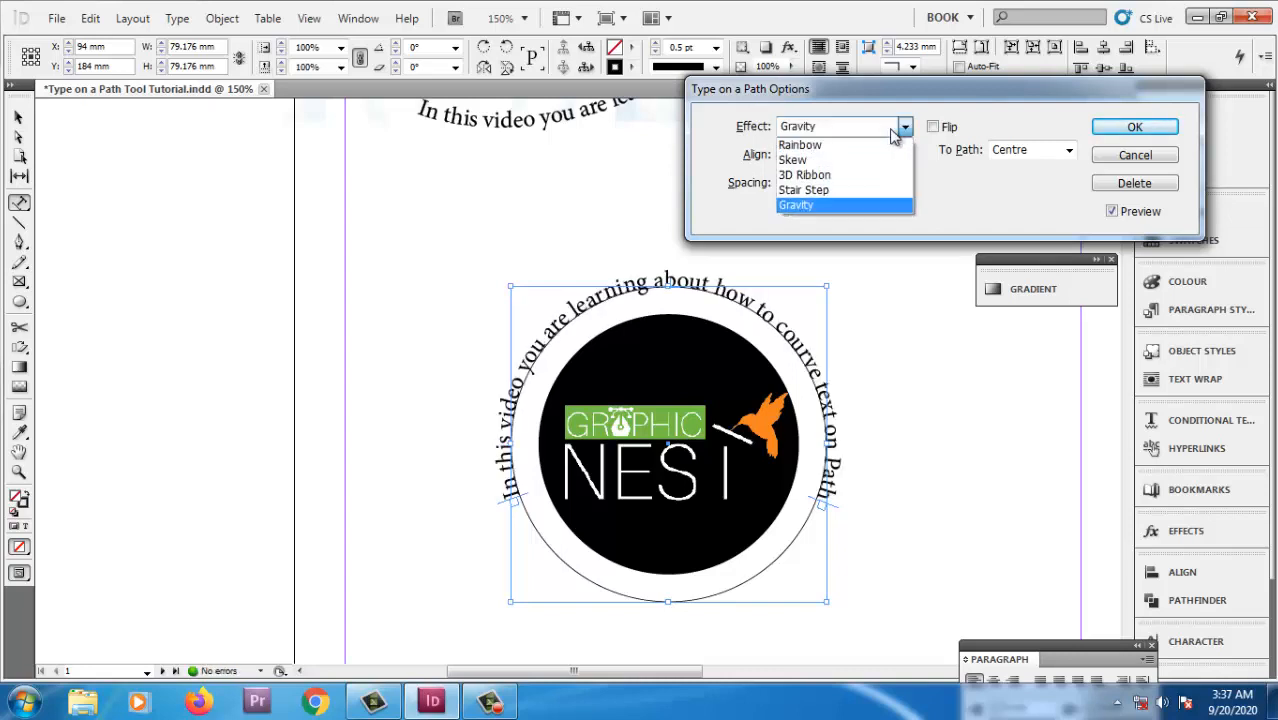
left_click(850, 146)
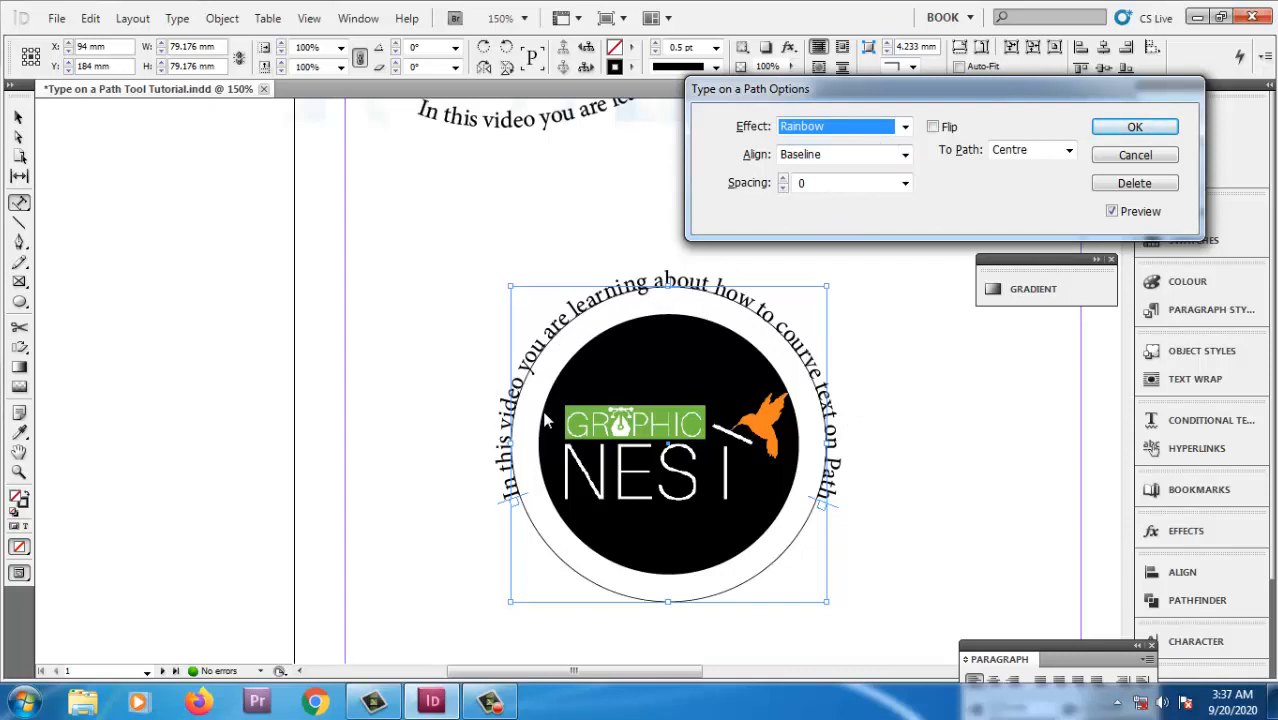
Preview the Ascender, Descender and Centre alignments and the Flip option on the circle text, returning to unflipped Baseline.
left_click(905, 157)
left_click(862, 174)
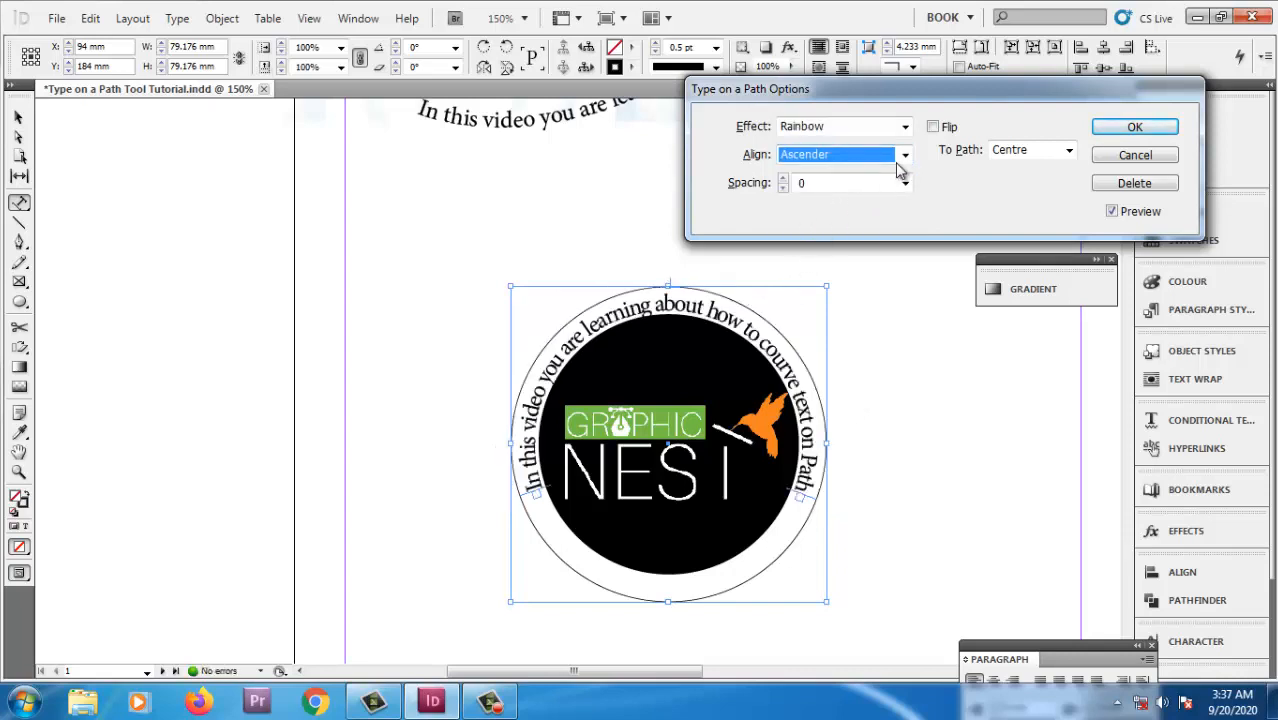
left_click(903, 158)
left_click(858, 188)
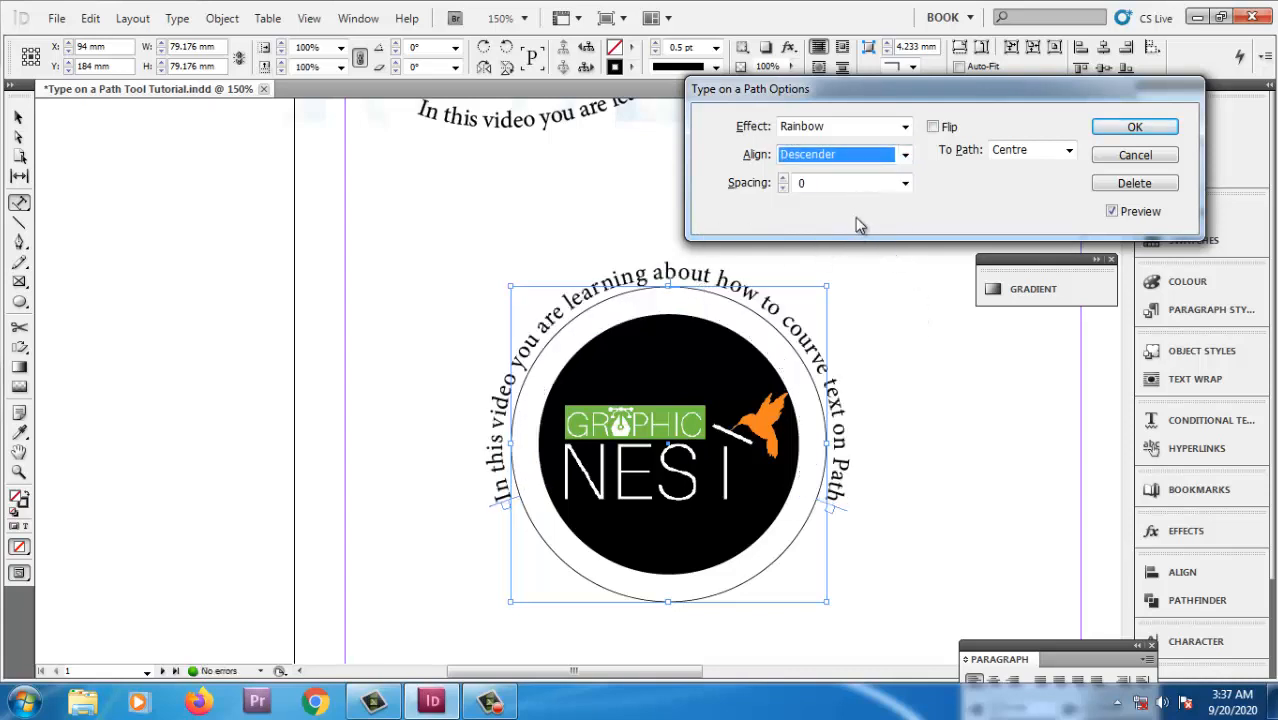
left_click(891, 161)
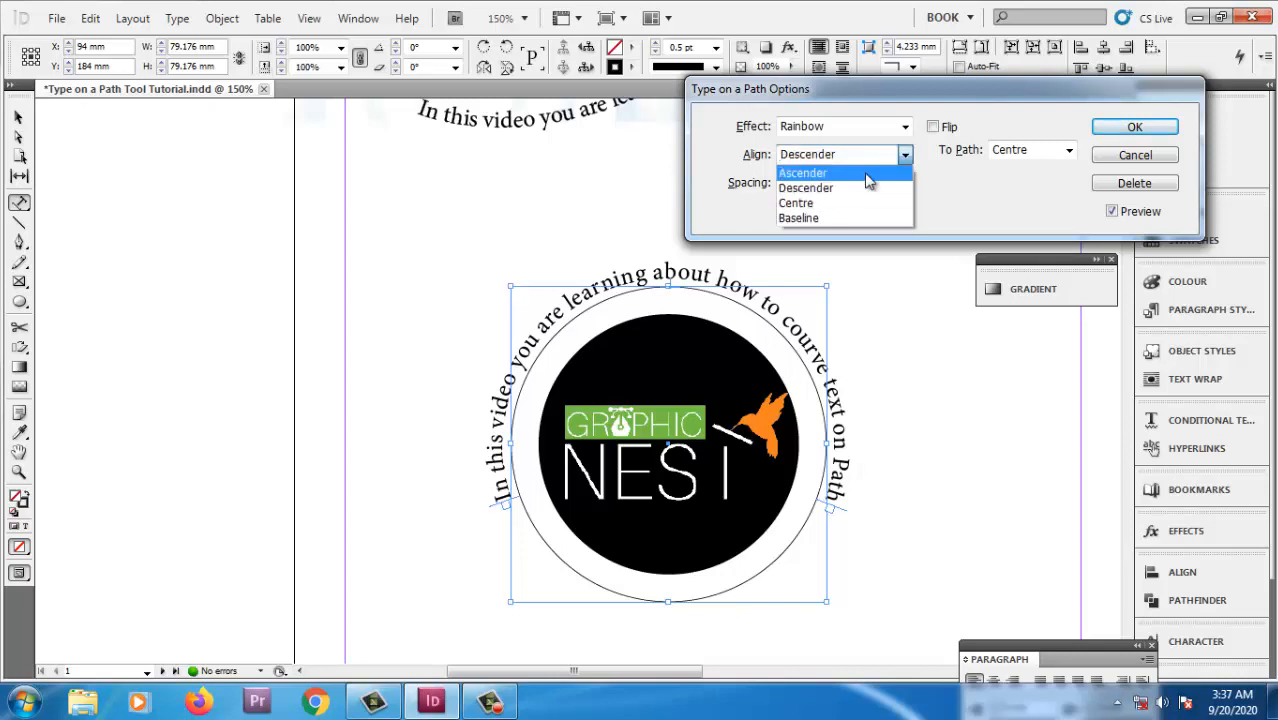
left_click(845, 203)
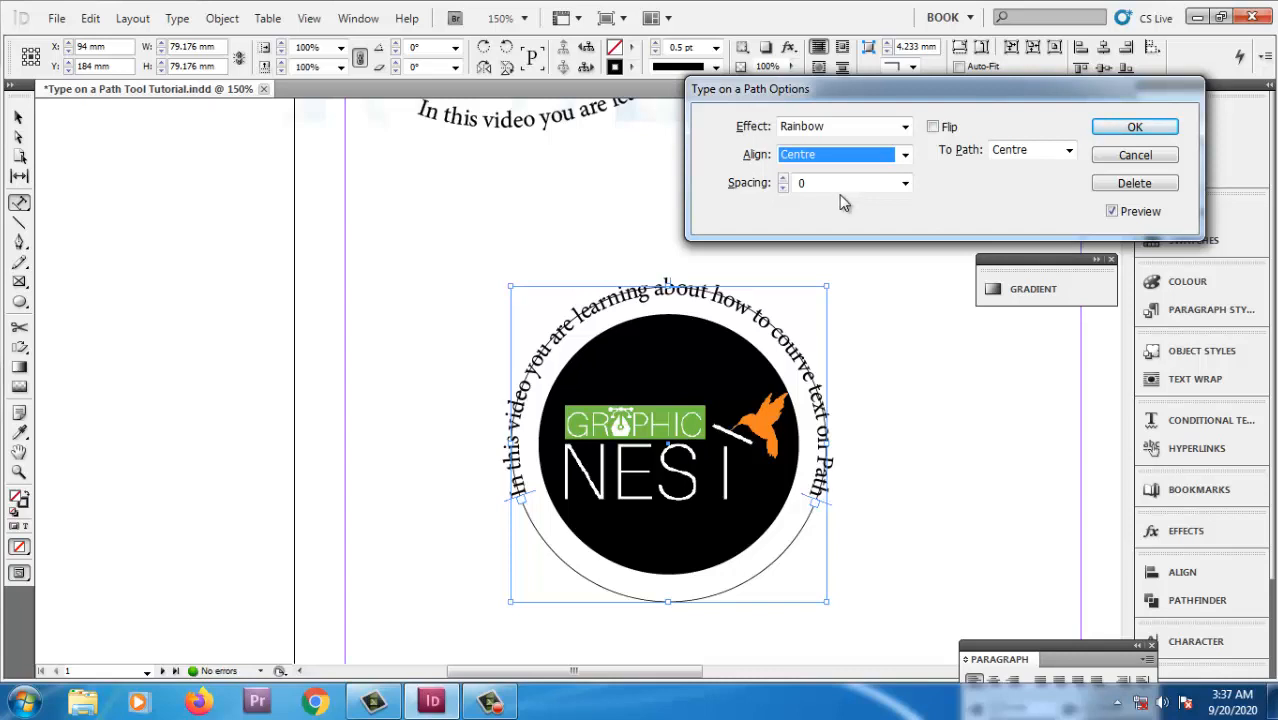
left_click(852, 158)
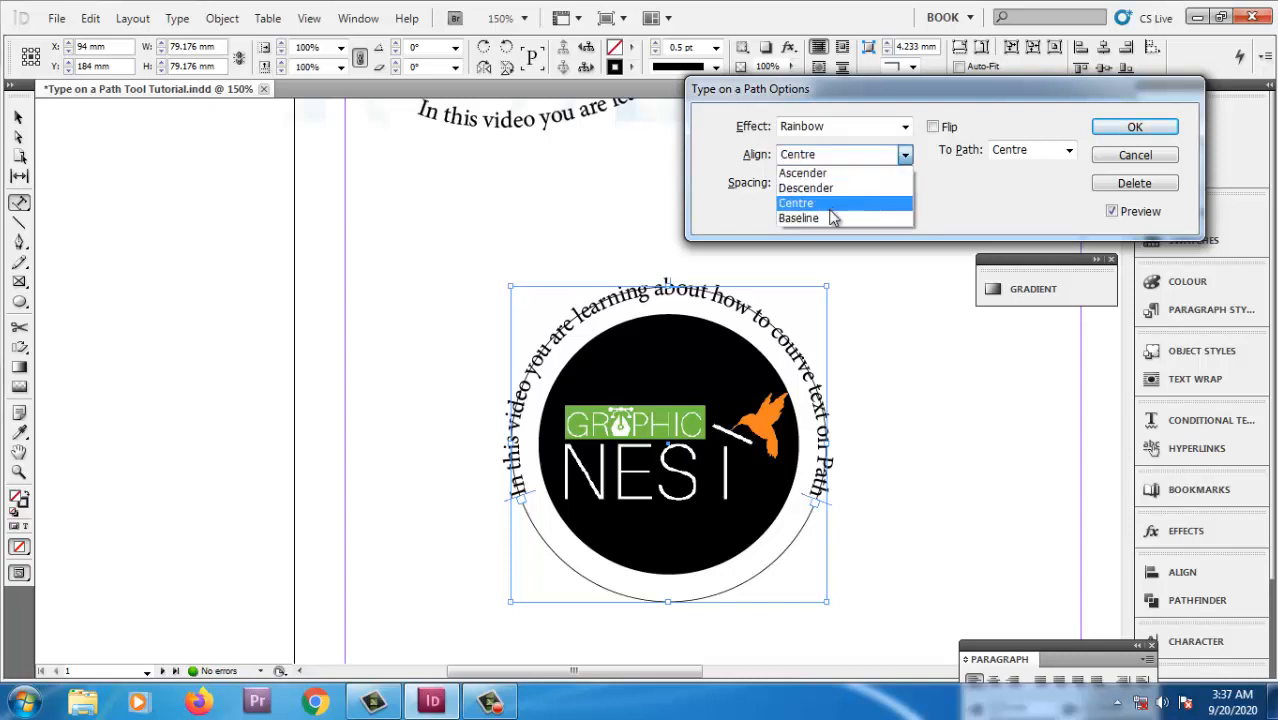
left_click(830, 220)
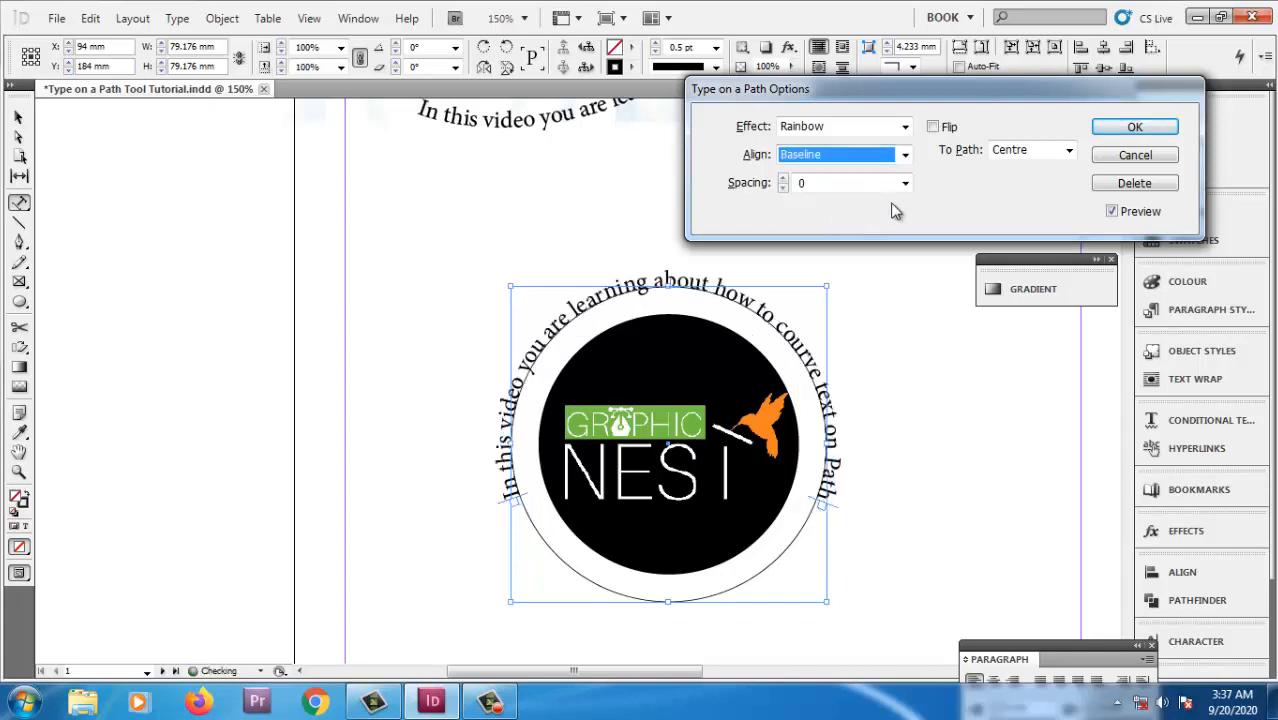
left_click(952, 134)
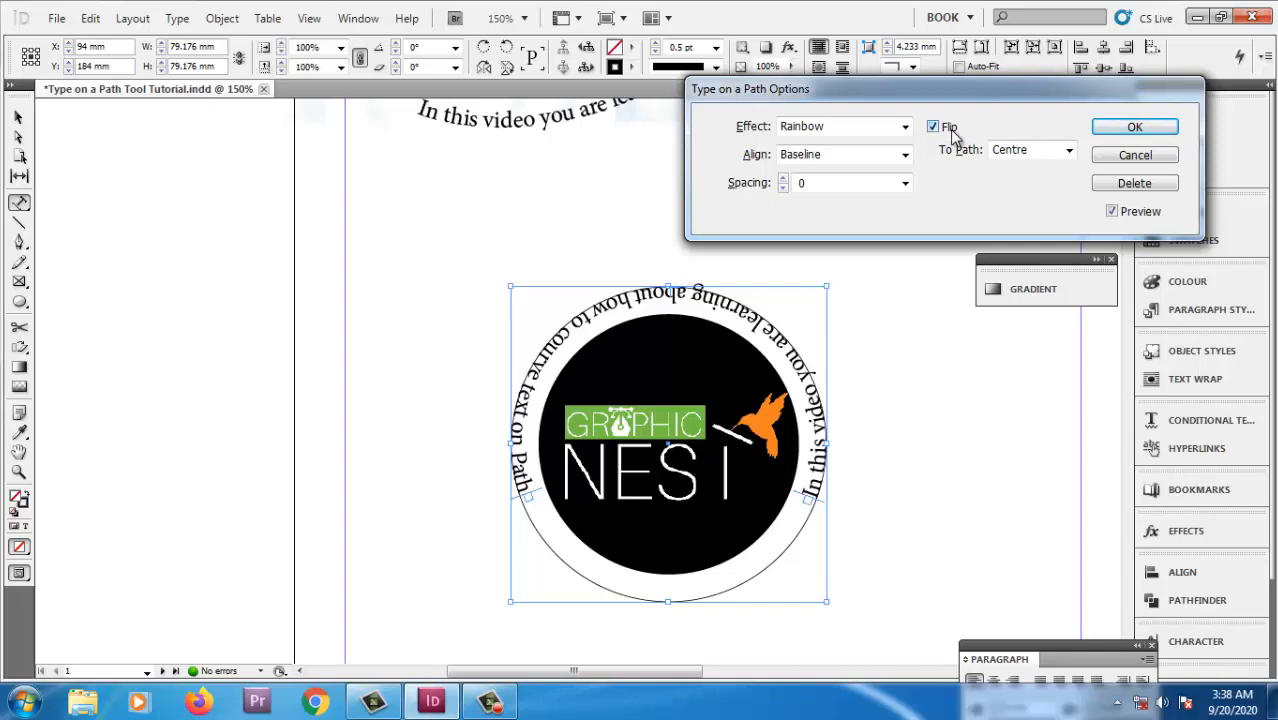
left_click(952, 134)
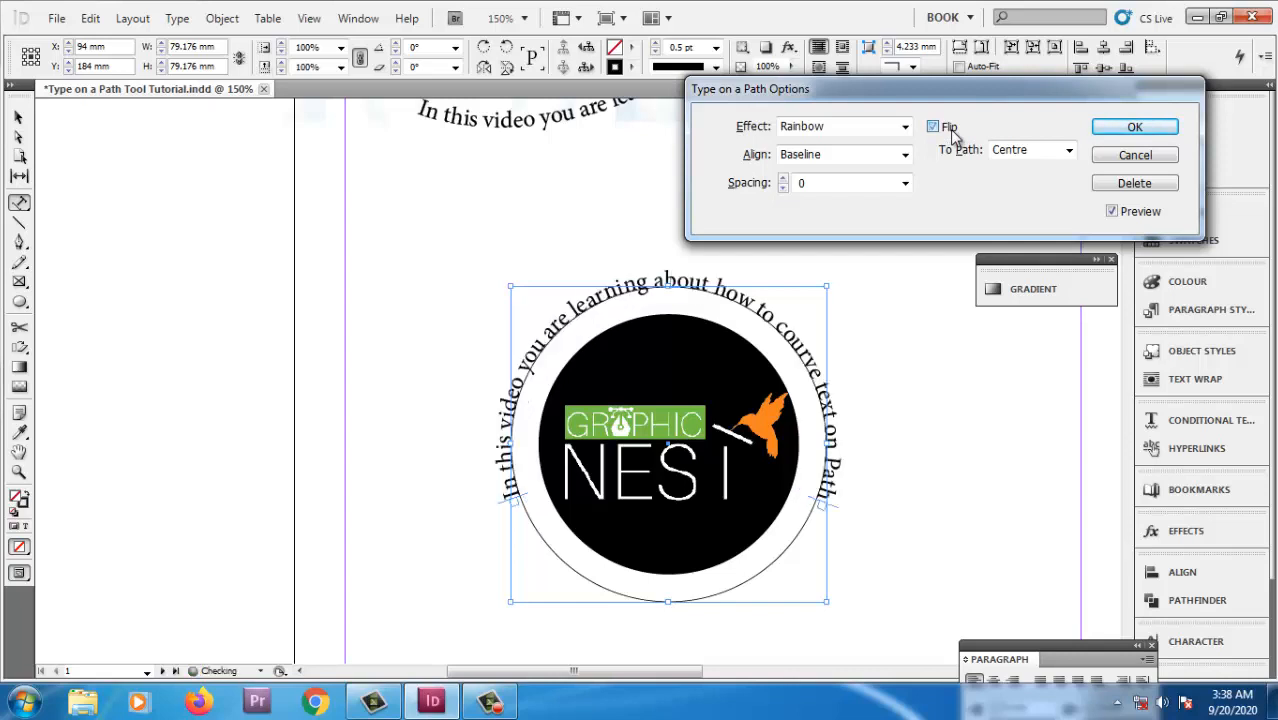
Compare the Descender alignment for the circle text and set it to Ascender so the sentence runs inside the circle.
left_click(905, 156)
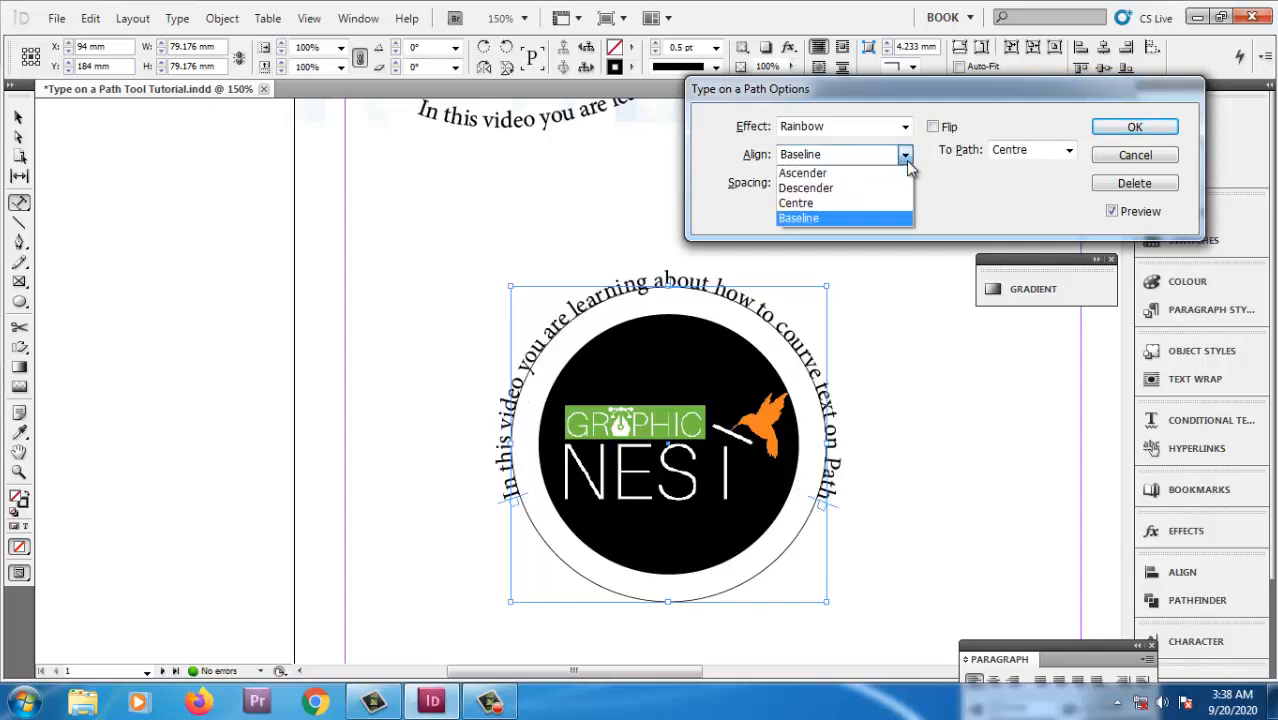
left_click(801, 190)
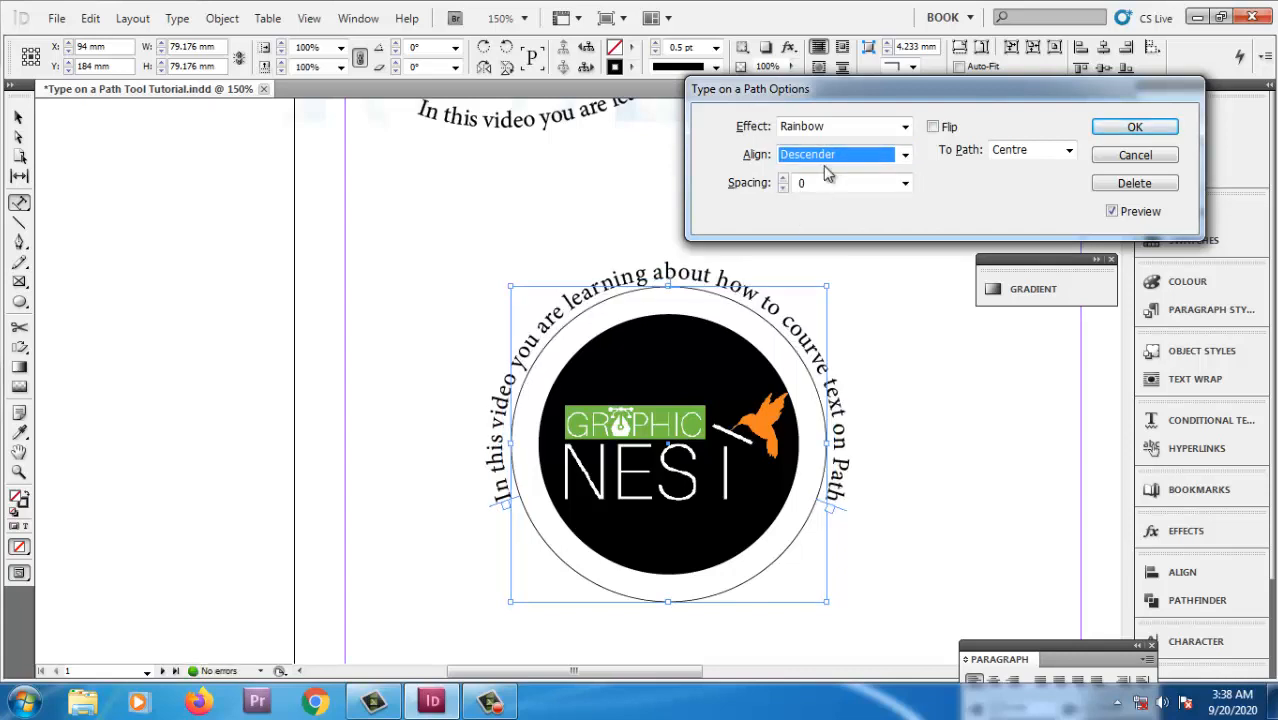
left_click(830, 160)
left_click(829, 174)
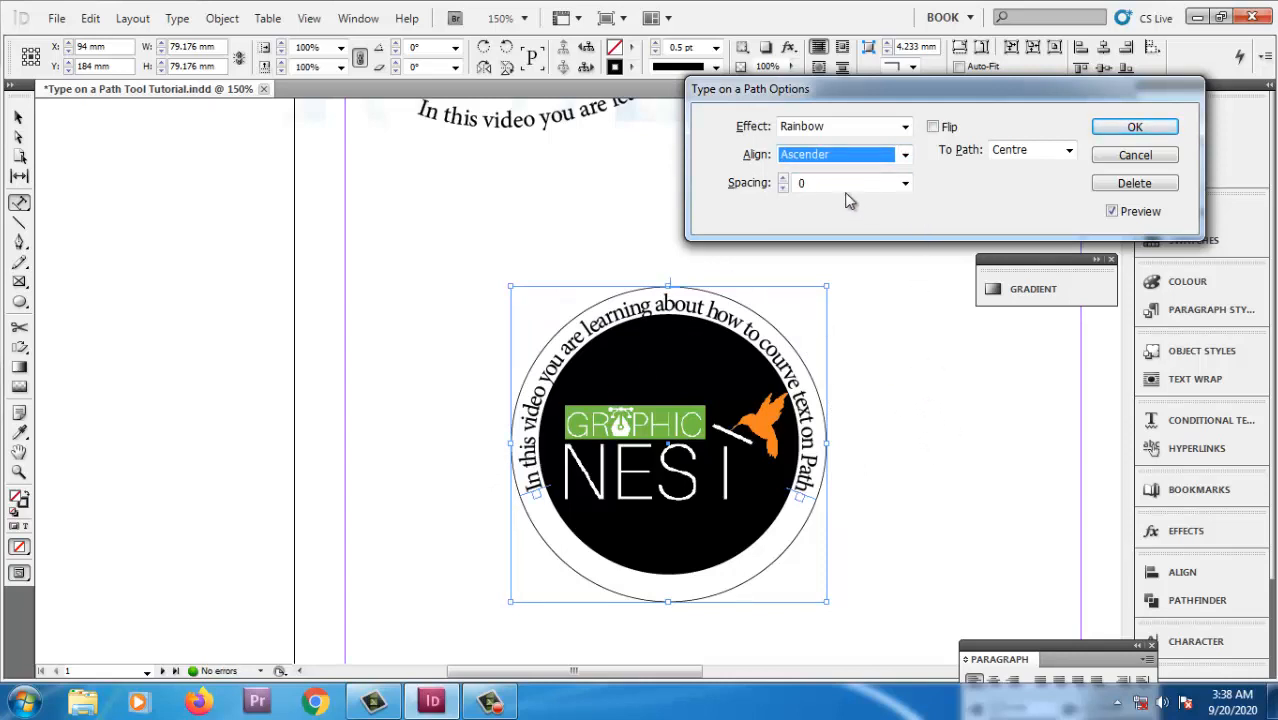
Set the circle text's spacing to -7 and apply the Type on a Path options.
key("Tab")
left_click(784, 188)
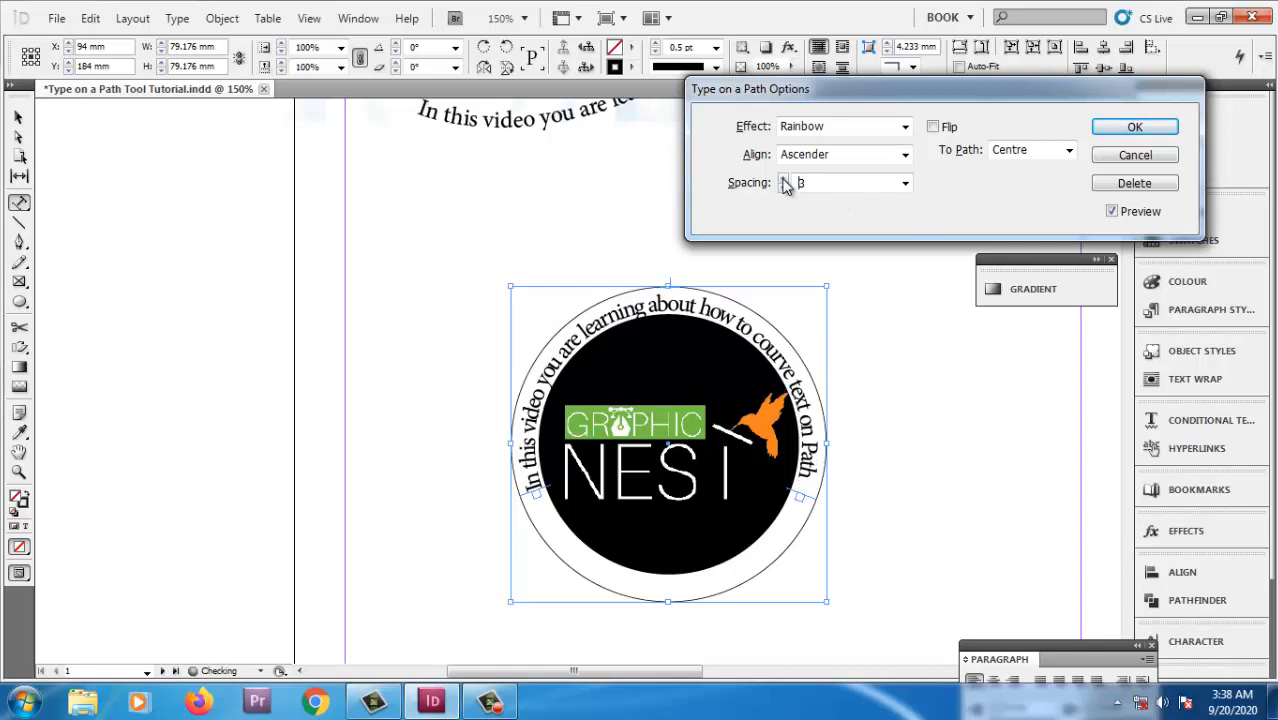
left_click(784, 188)
left_click(784, 188)
left_click(784, 188)
left_click(784, 188)
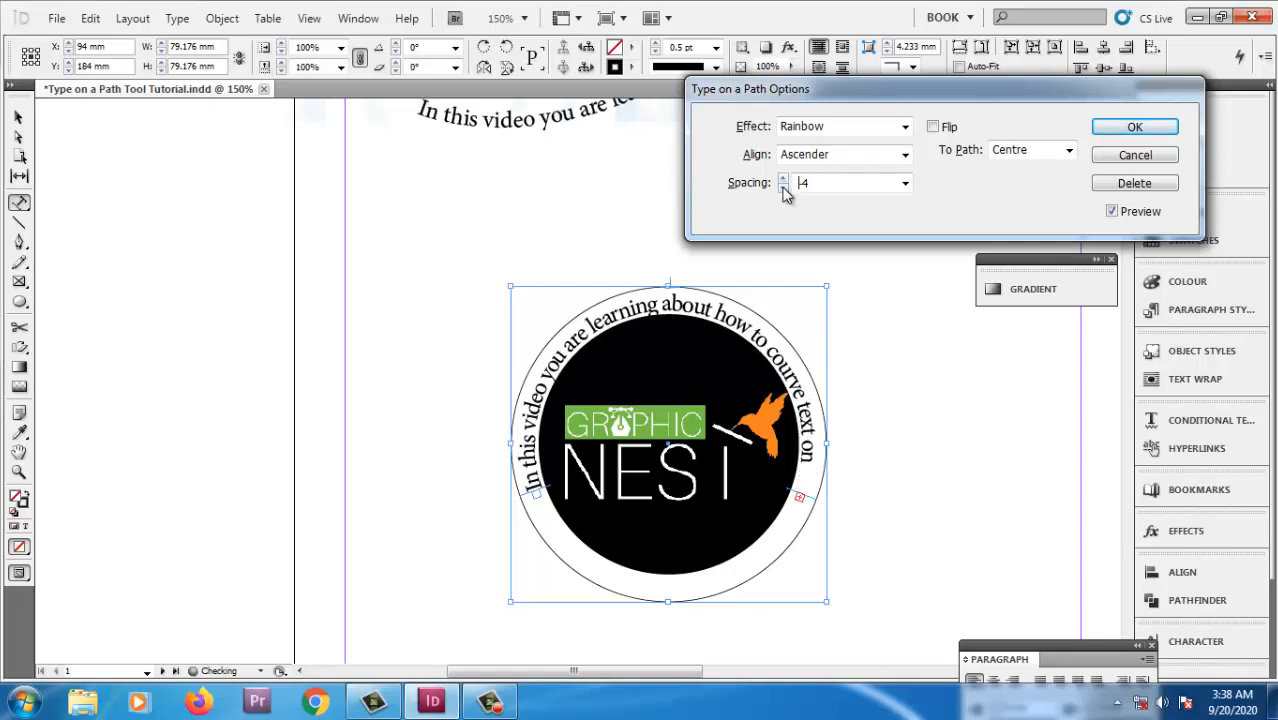
left_click(784, 188)
left_click(784, 188)
left_click(784, 188)
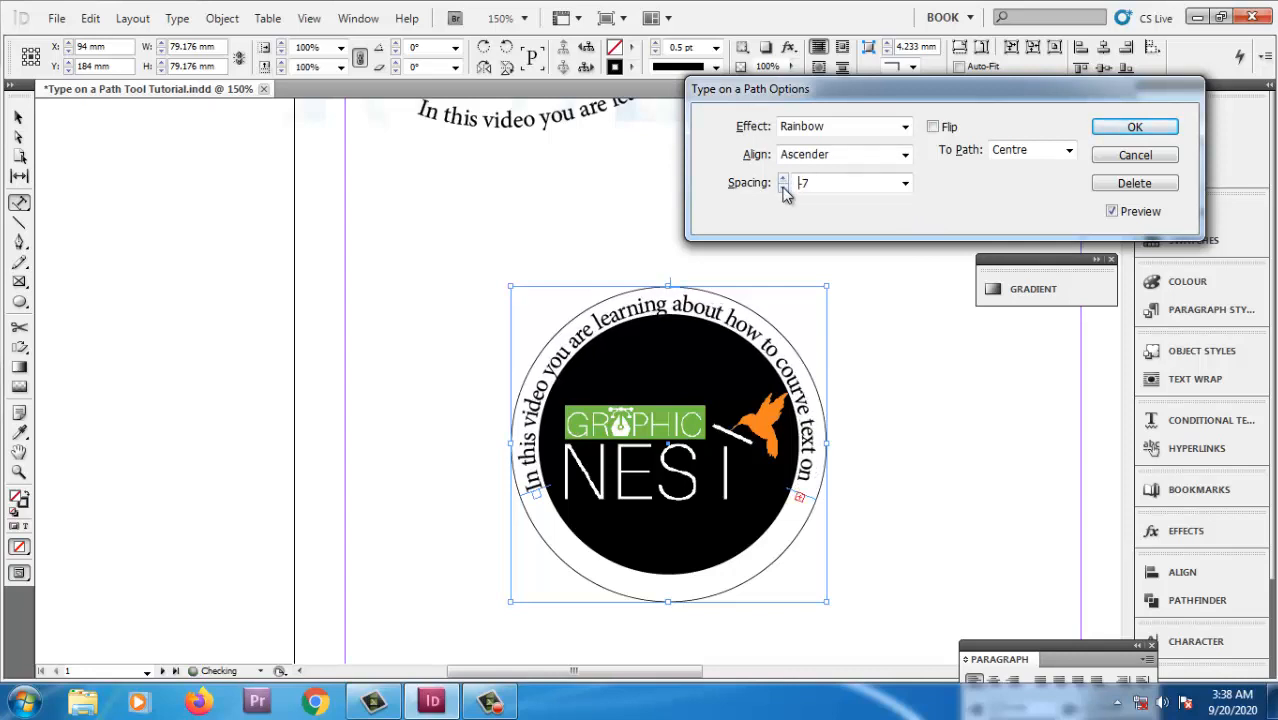
left_click(1135, 128)
Lengthen the text span at both ends of the circle path and enlarge the circle to about 83.3 mm in diameter.
left_click(820, 478)
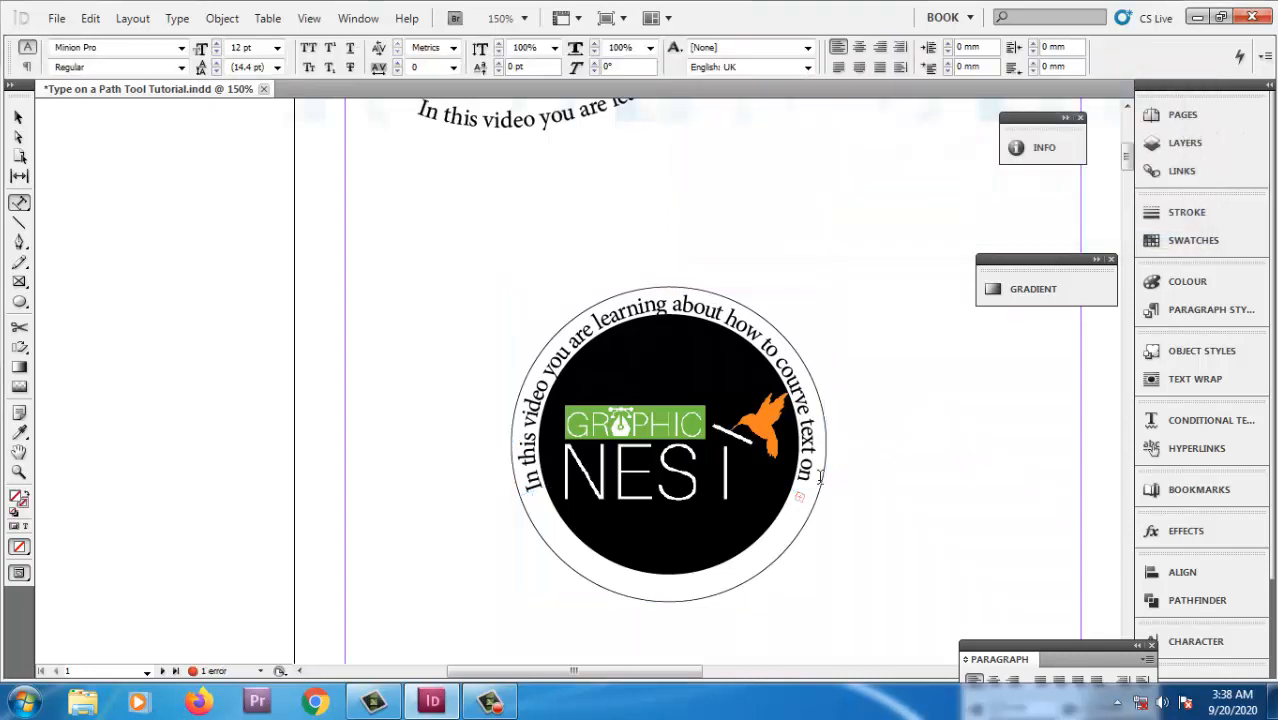
key("Escape")
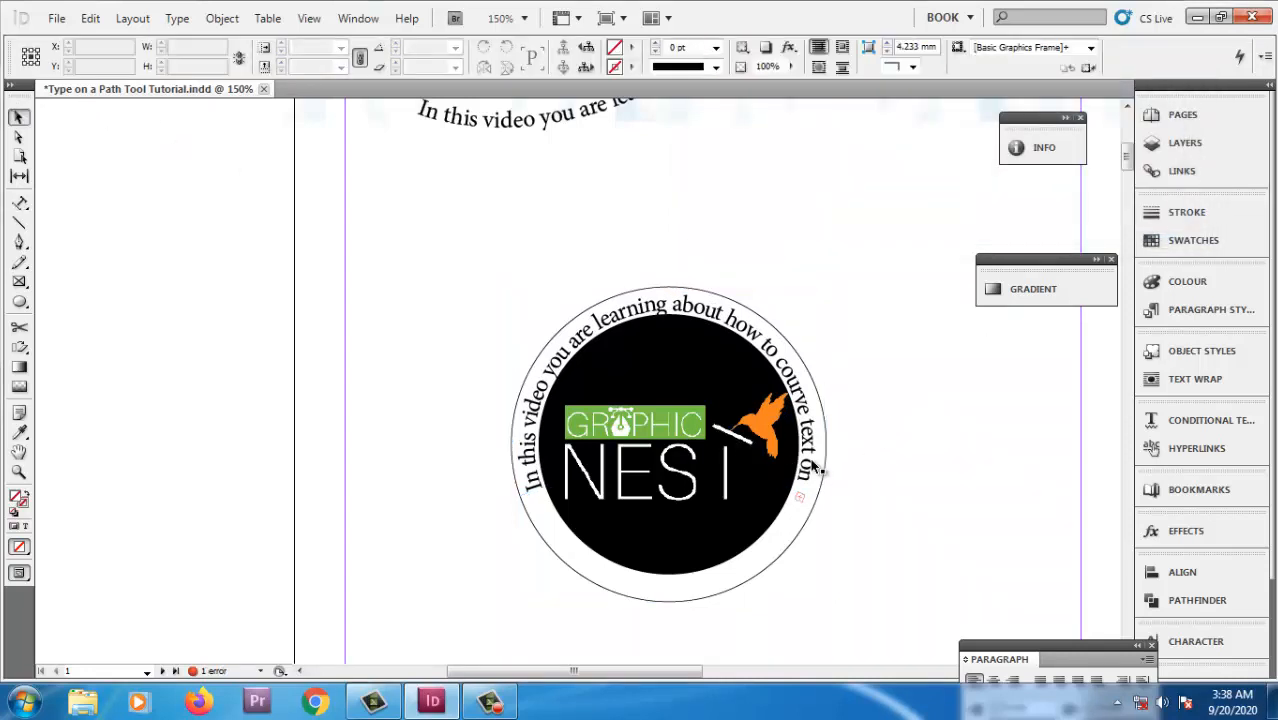
left_click_drag(813, 505, 772, 540)
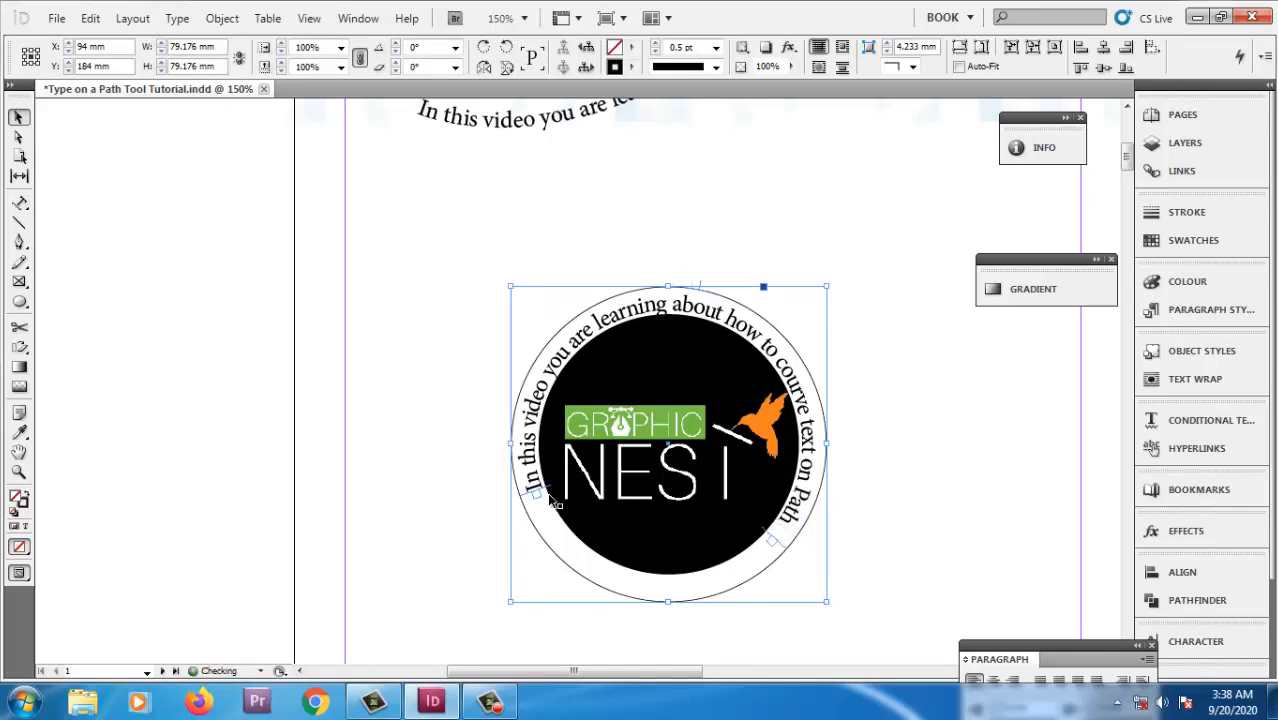
left_click_drag(555, 505, 547, 504)
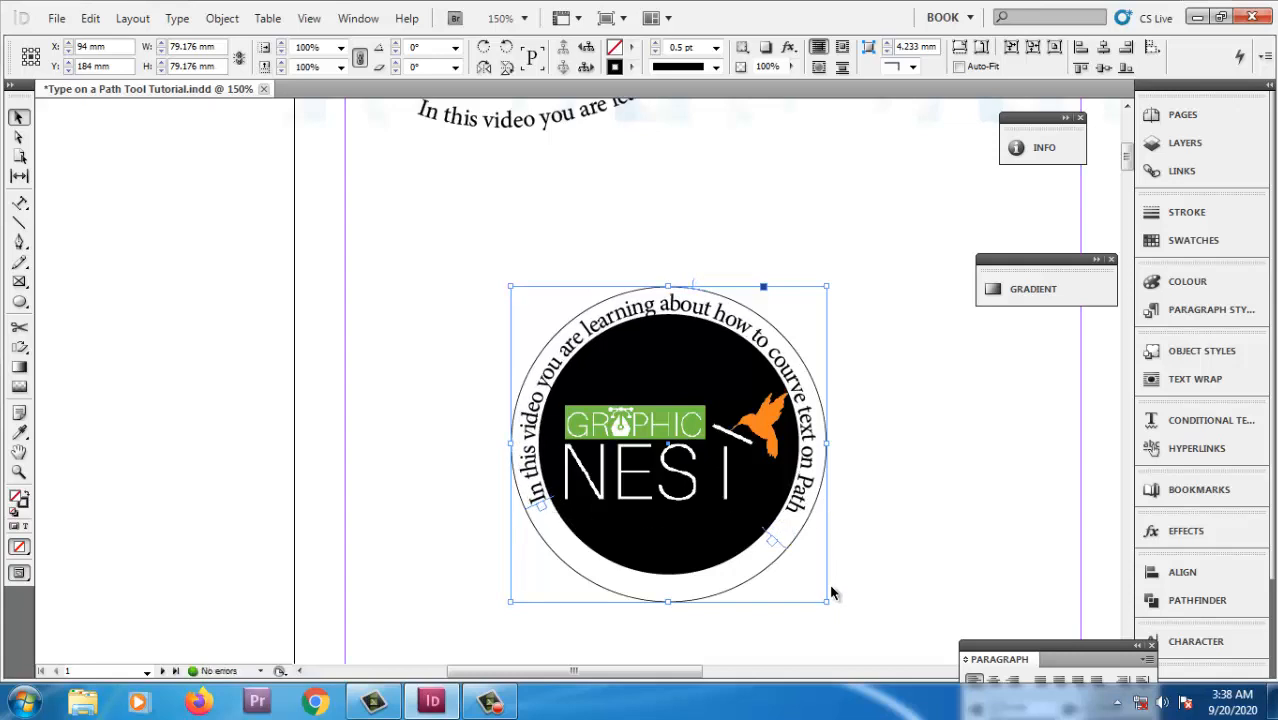
mouse_move(827, 600)
left_mouse_down()
mouse_move(844, 602)
mouse_move(832, 599)
left_mouse_up()
left_click(800, 565)
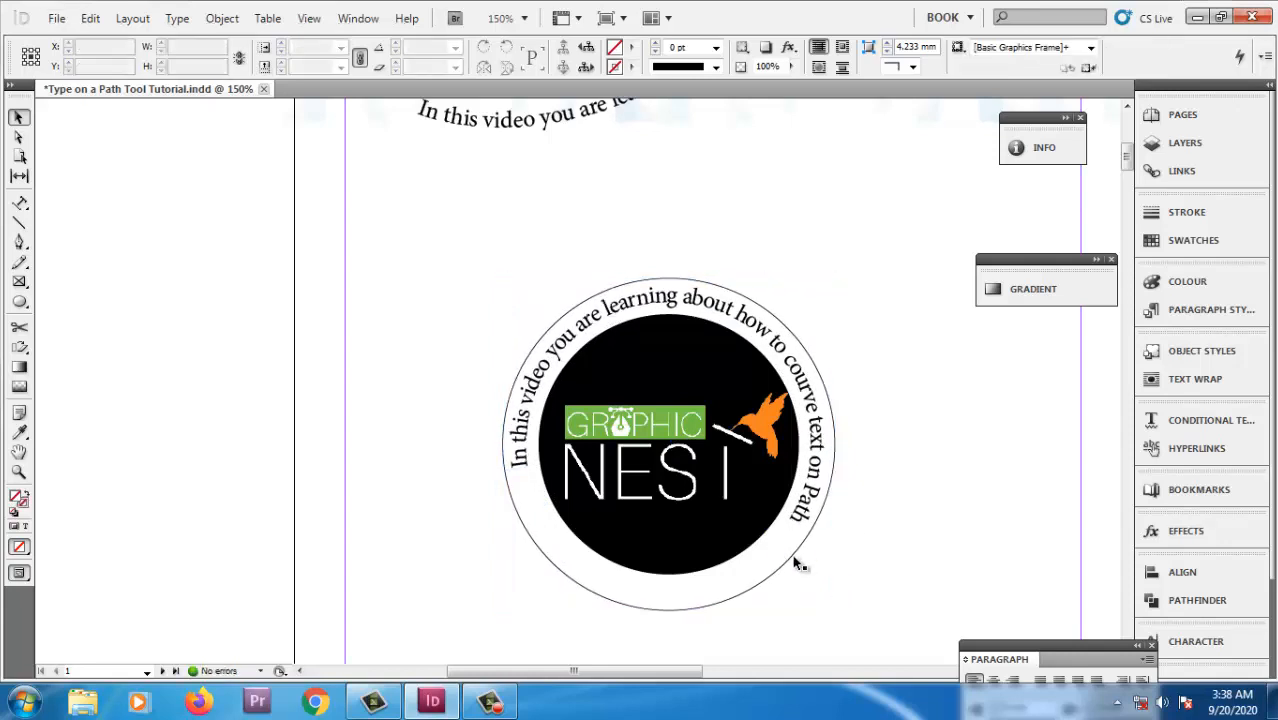
Colour the whole sentence on the circle white by setting its fill's black value to 0%.
double_click(804, 521)
key("ctrl+a")
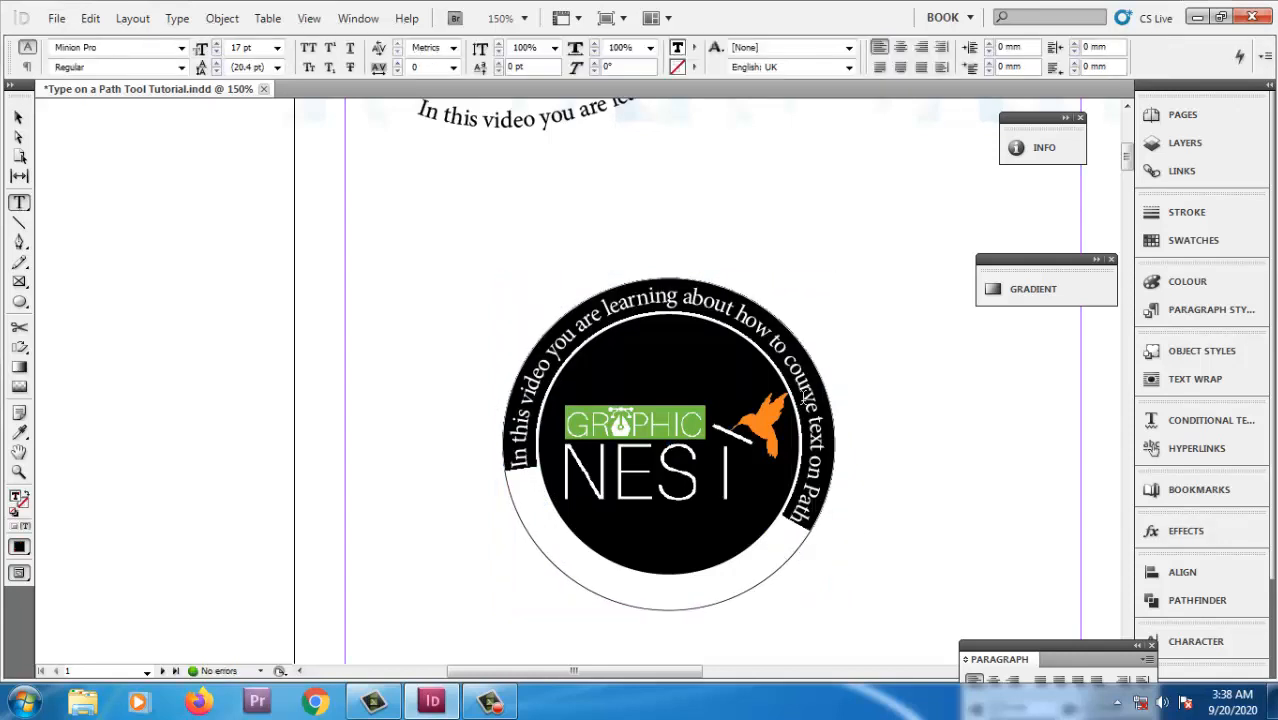
double_click(19, 503)
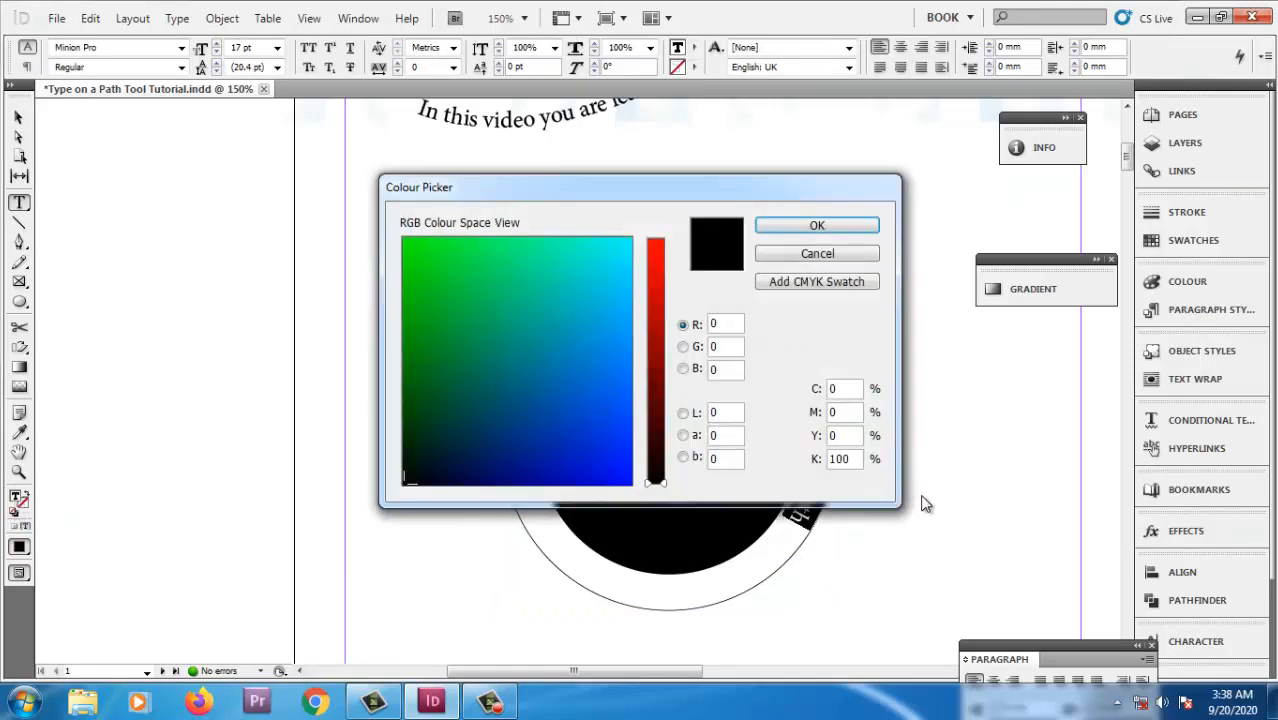
double_click(845, 460)
type("0")
key("Return")
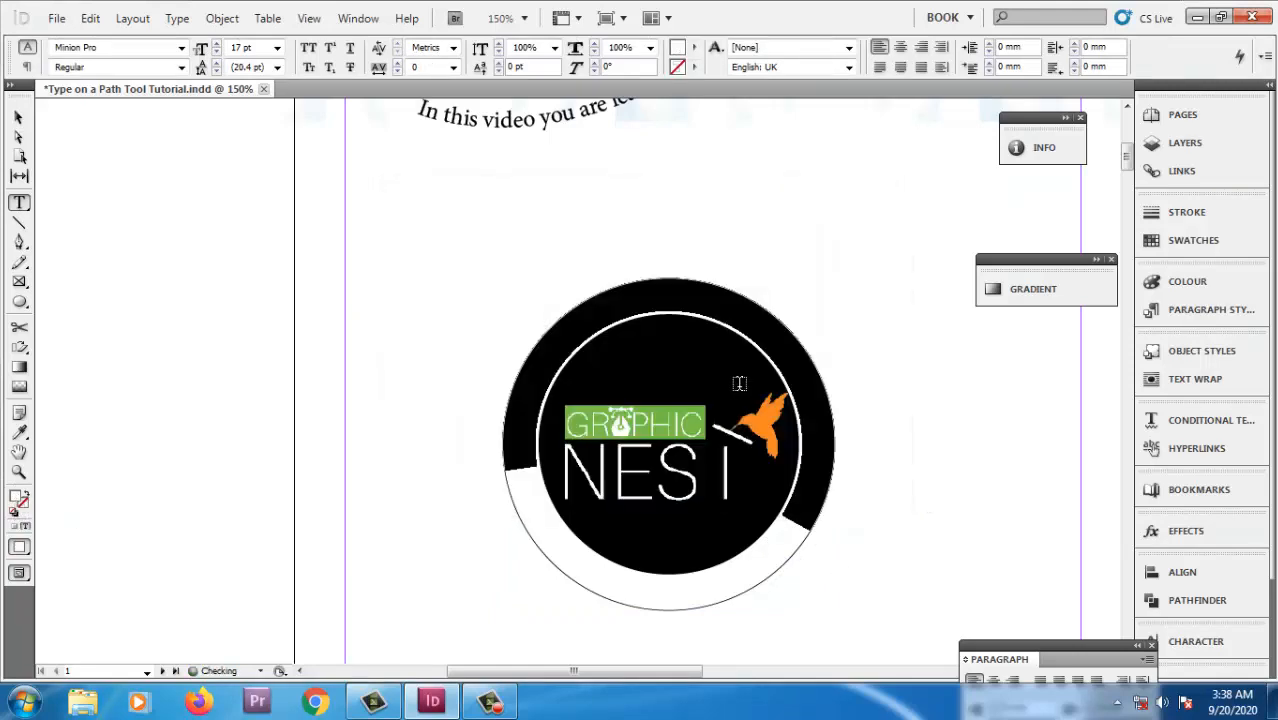
Fill the text circle with red using 100% magenta, without an outline, and send it behind the logo.
left_click(18, 118)
left_click(585, 593)
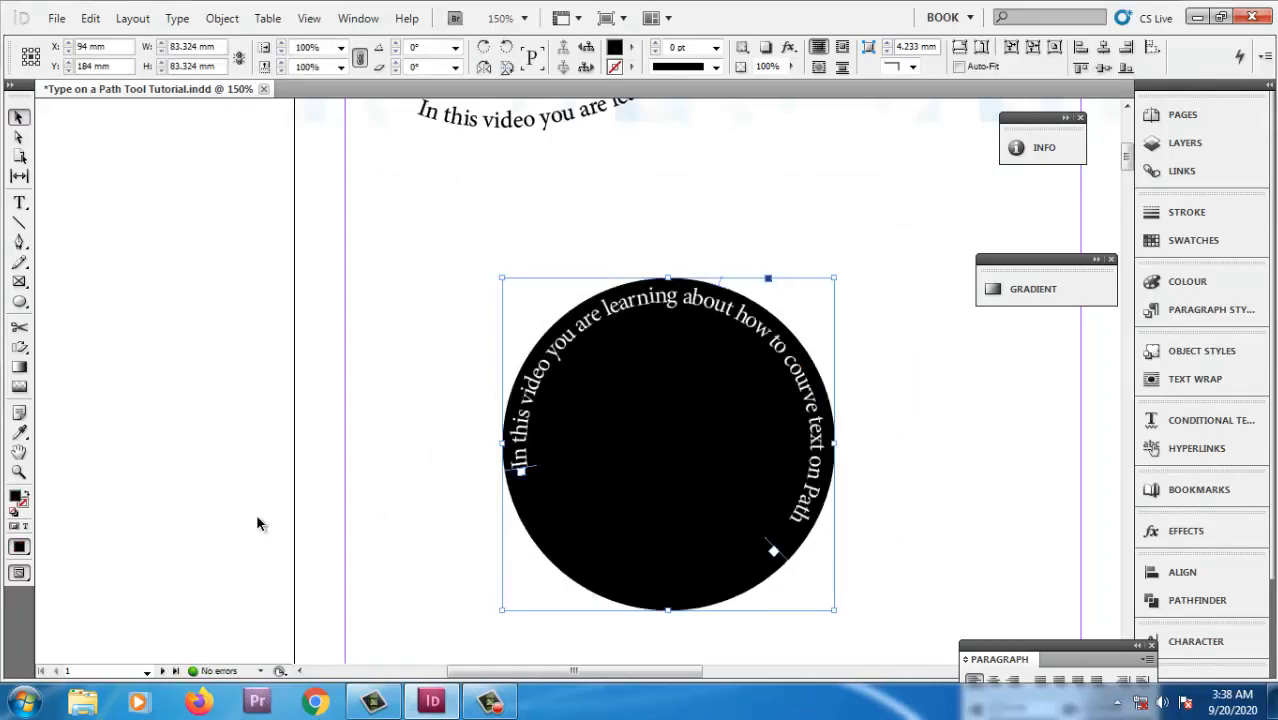
double_click(19, 504)
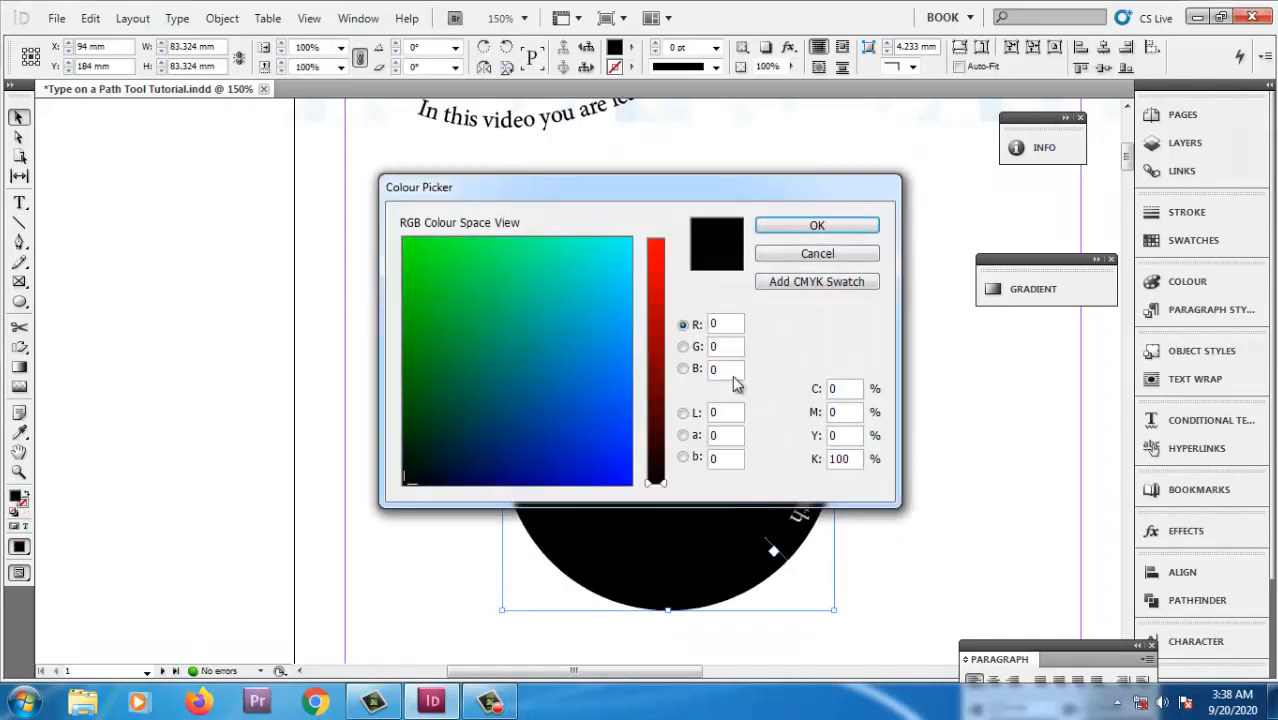
double_click(845, 412)
type("100")
key("Return")
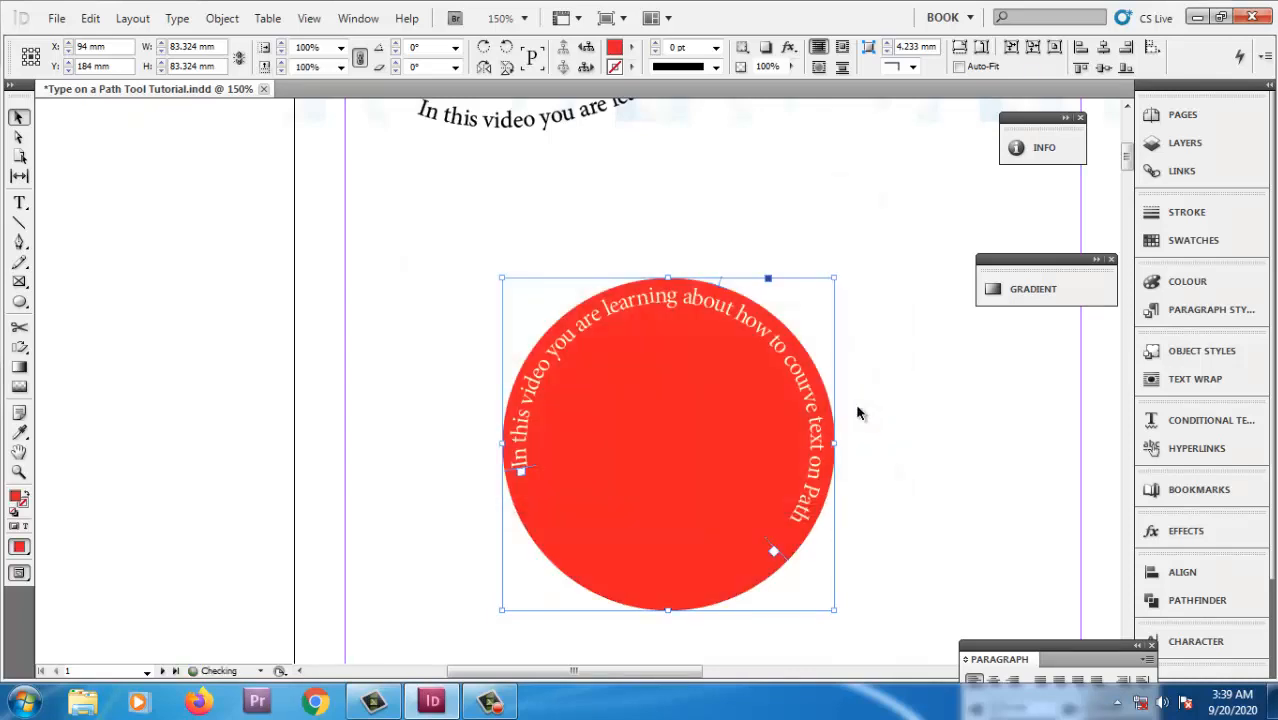
key("ctrl+alt+v")
left_click(855, 403)
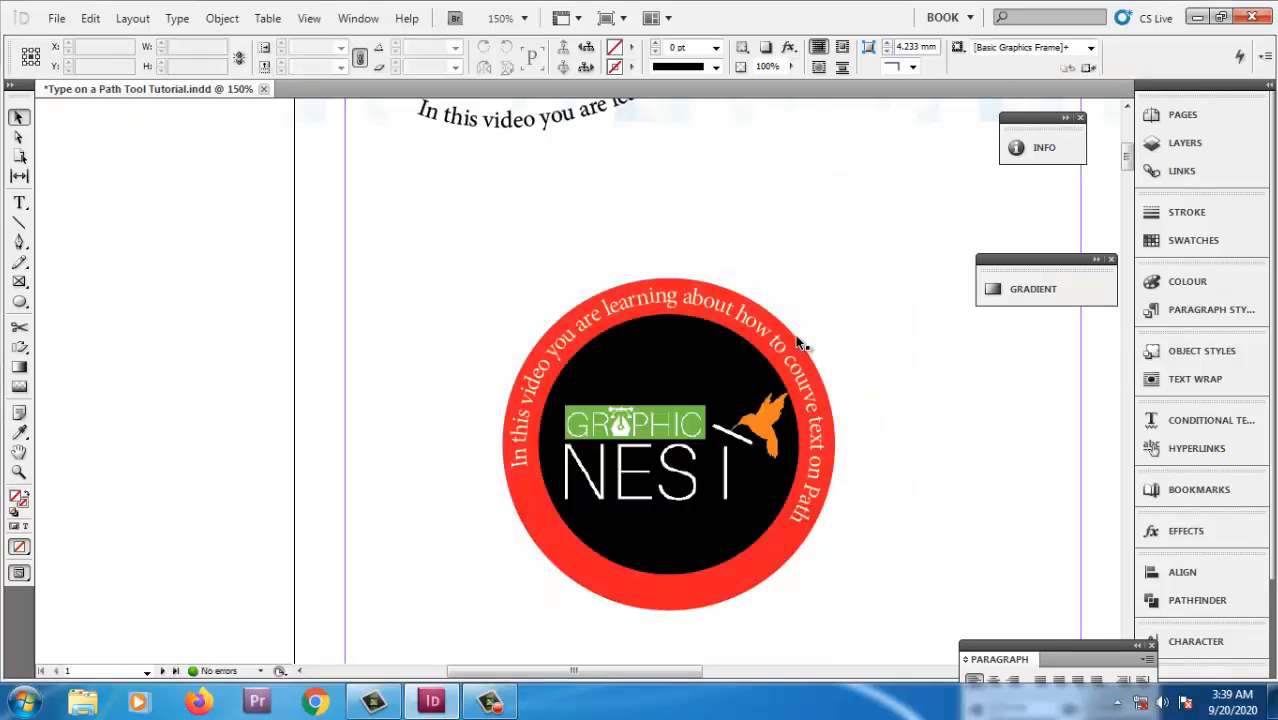
left_click_drag(792, 403, 778, 405)
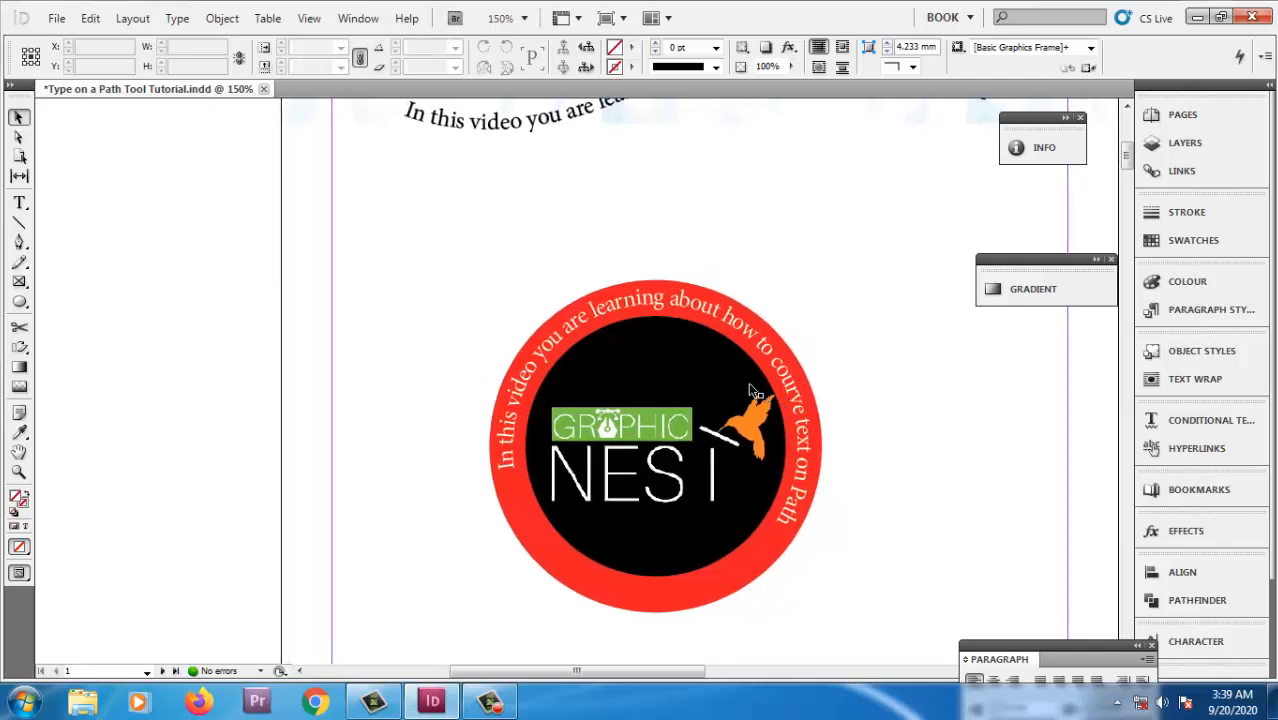
scroll(516, 425, "right", 10)
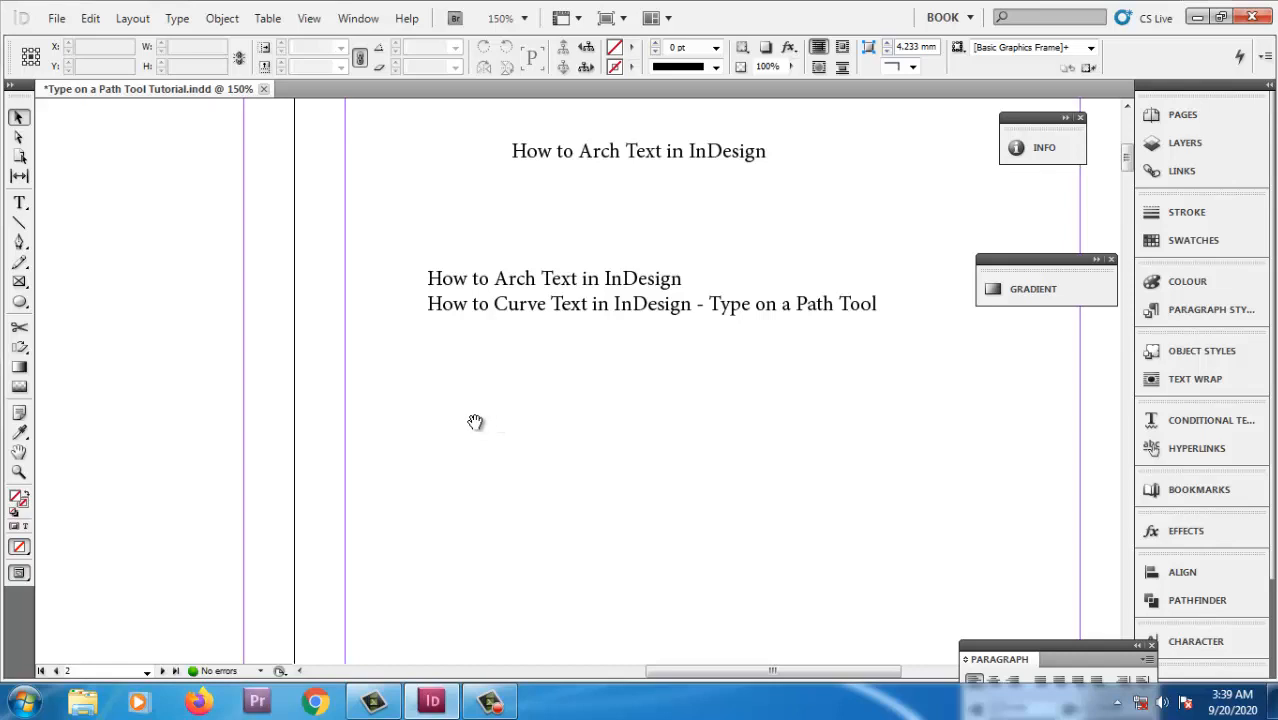
left_click_drag(358, 404, 681, 377)
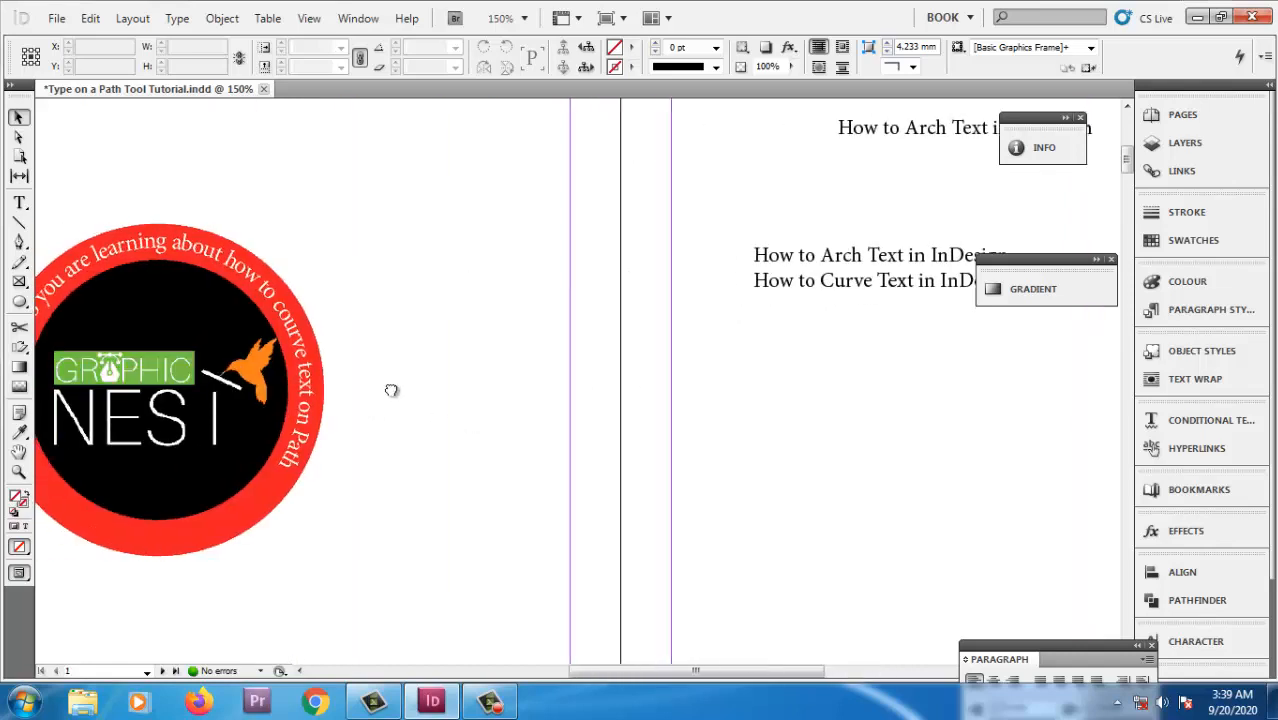
left_click_drag(388, 391, 628, 393)
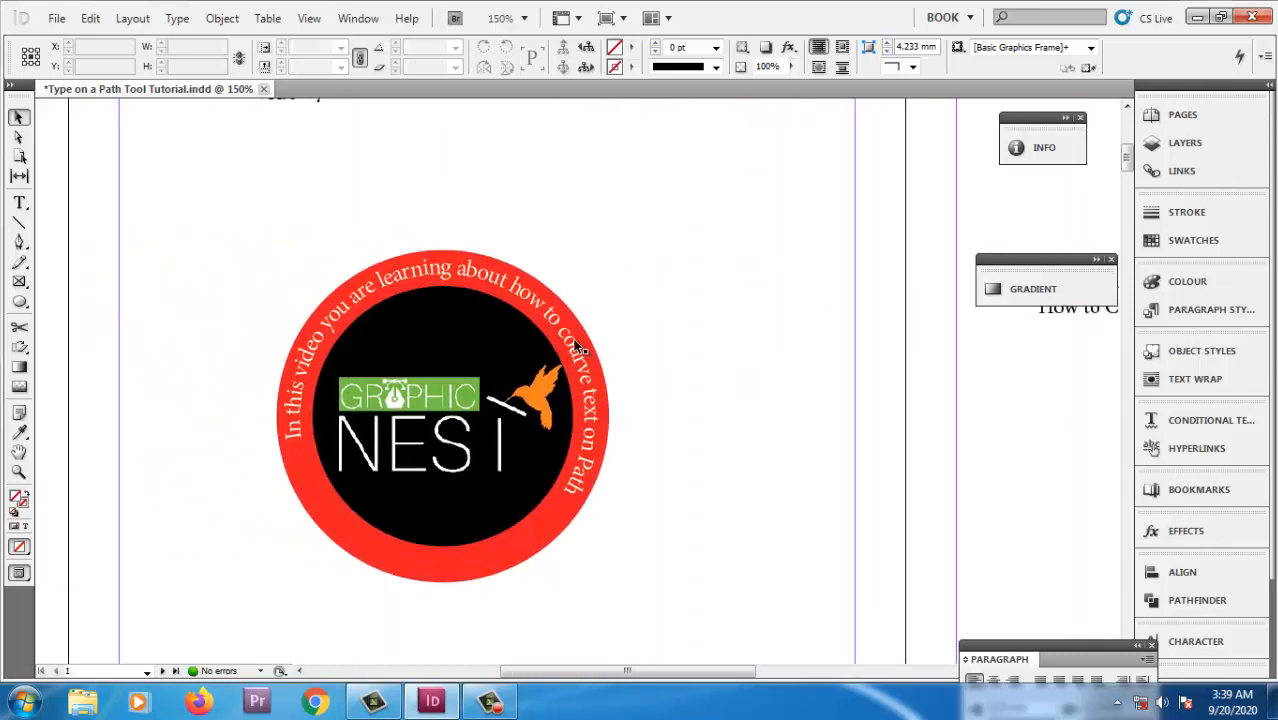
scroll(575, 345, "up", 3)
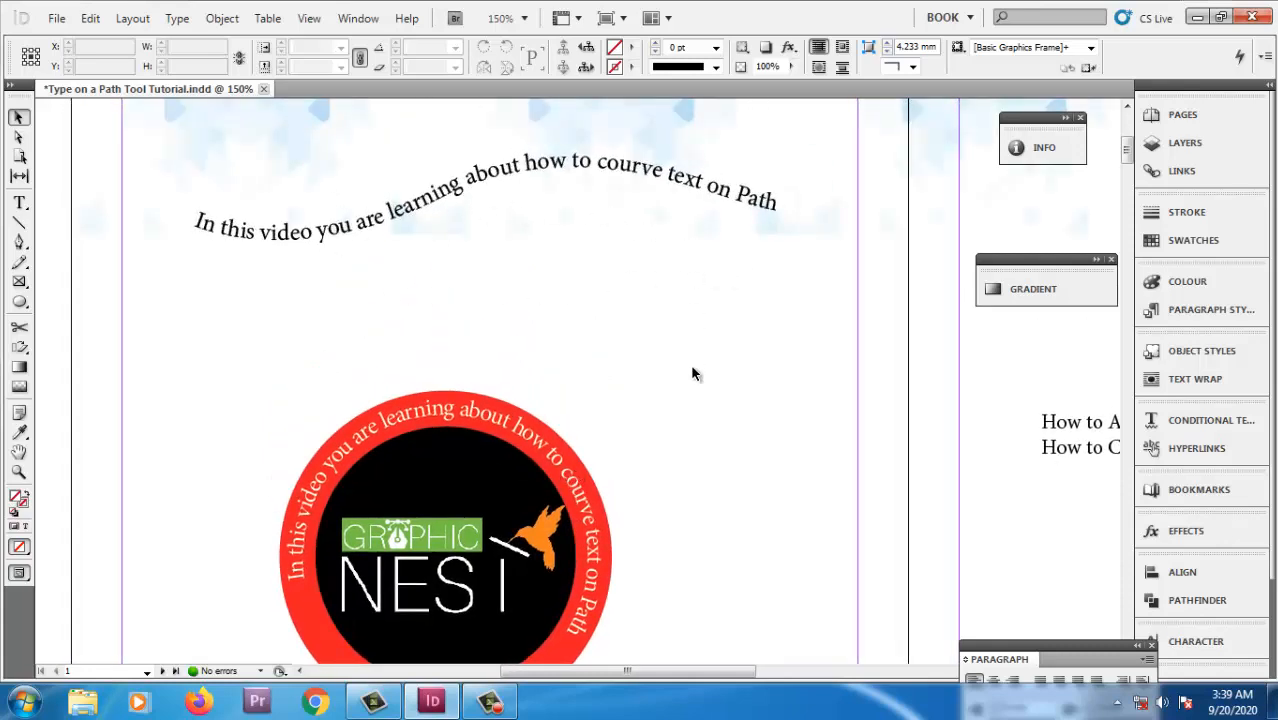
left_click_drag(692, 374, 712, 243)
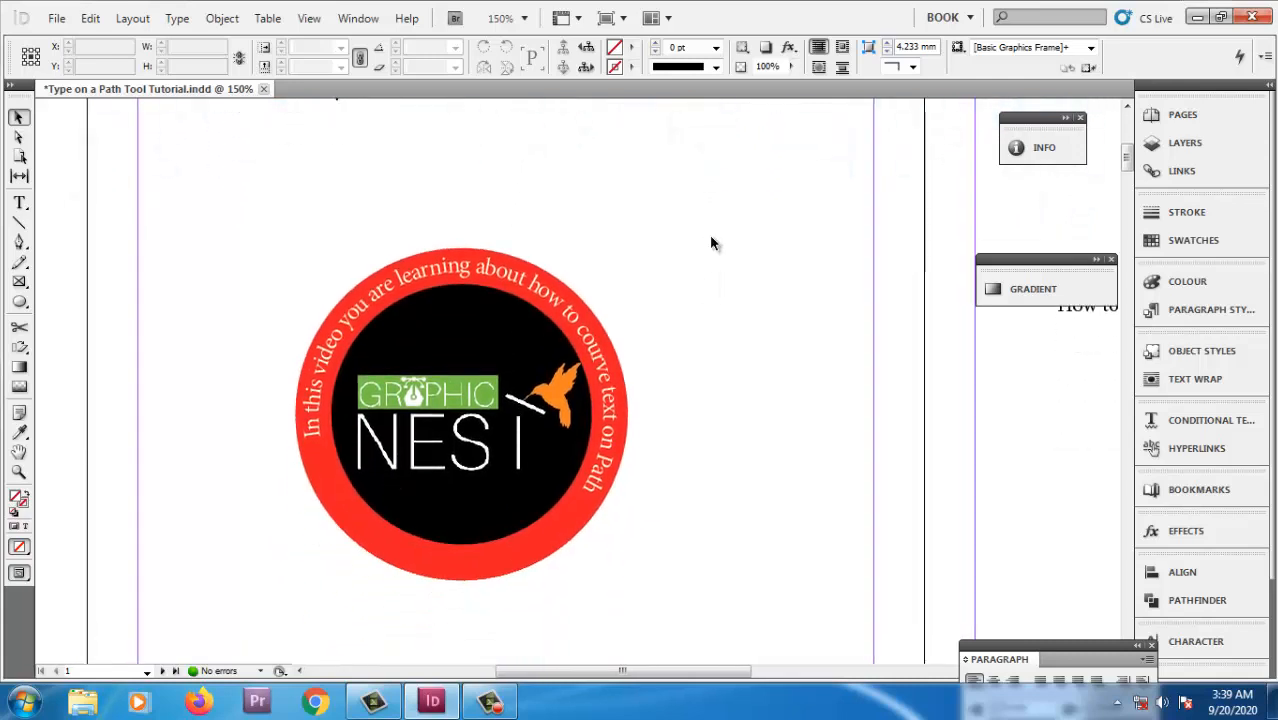